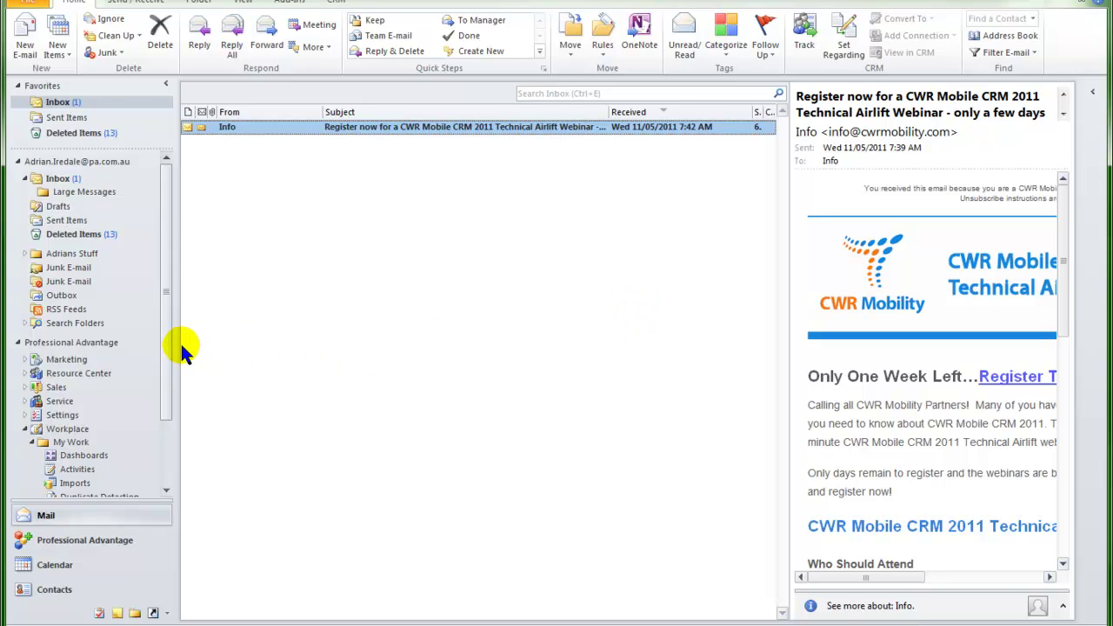
Step: Show the CRM Overview dashboard and list the available system and personal dashboards
click(72, 457)
click(72, 457)
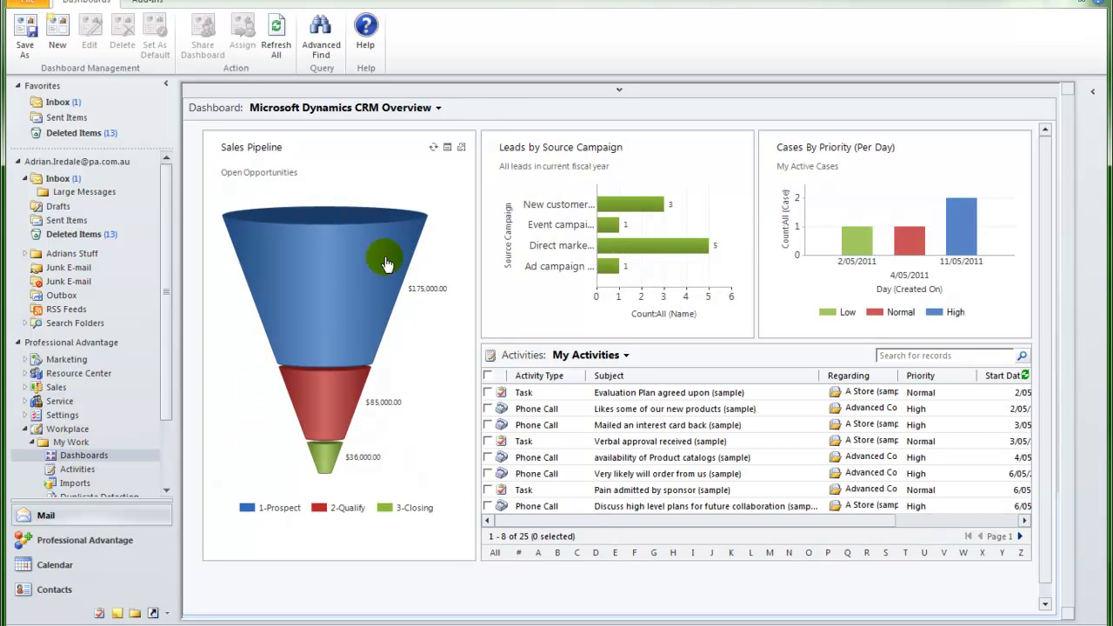
click(439, 108)
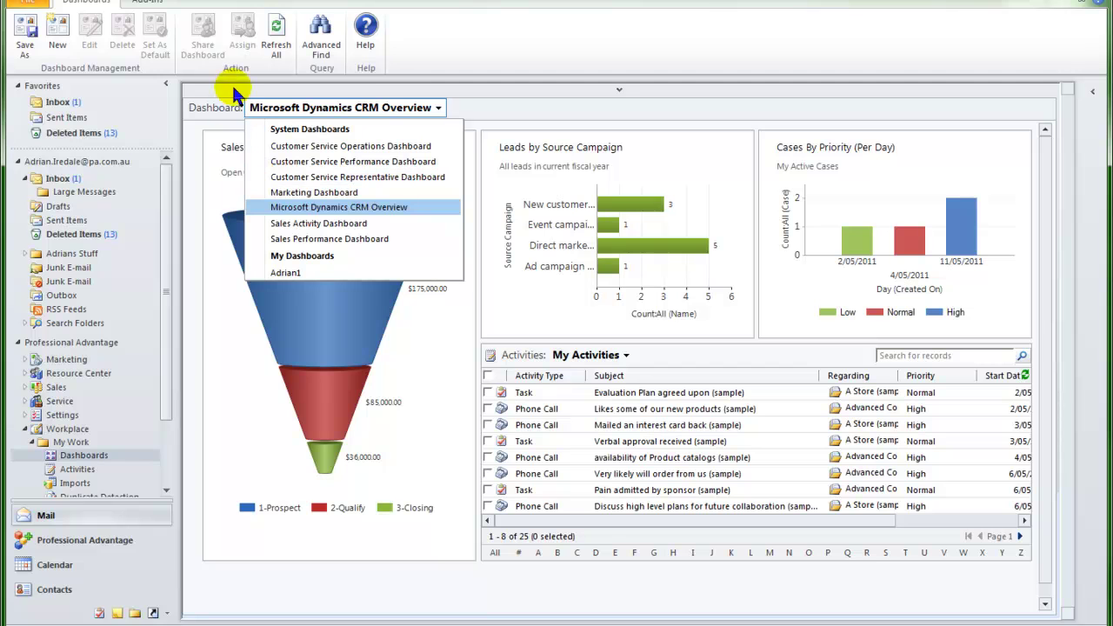
Step: Create a new 3-Column Focused dashboard and begin naming it 'My Best'
click(59, 37)
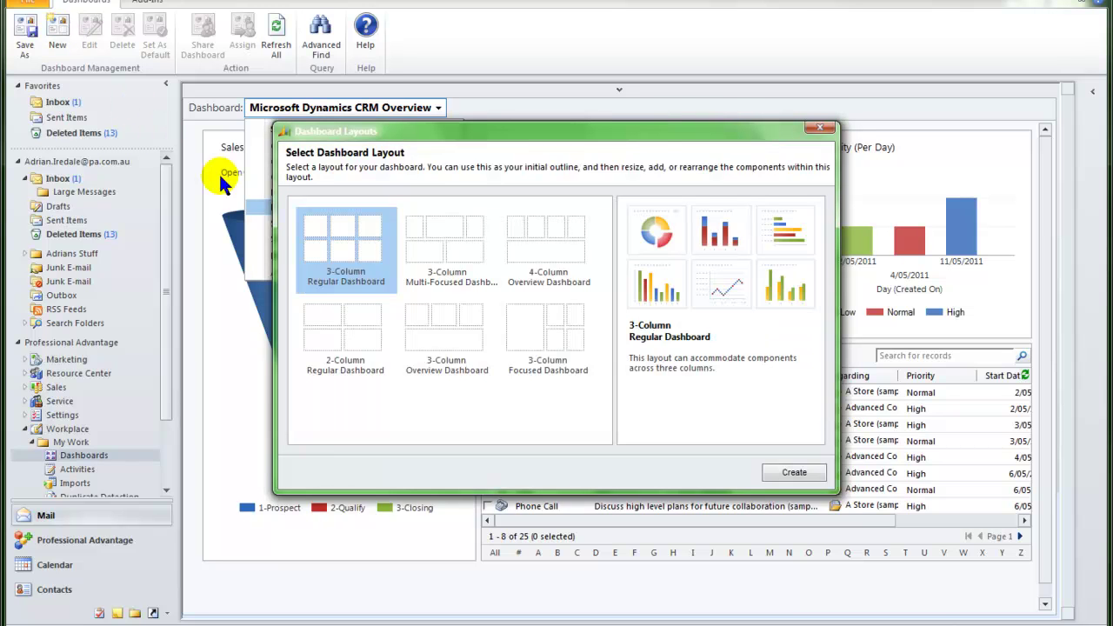
click(523, 328)
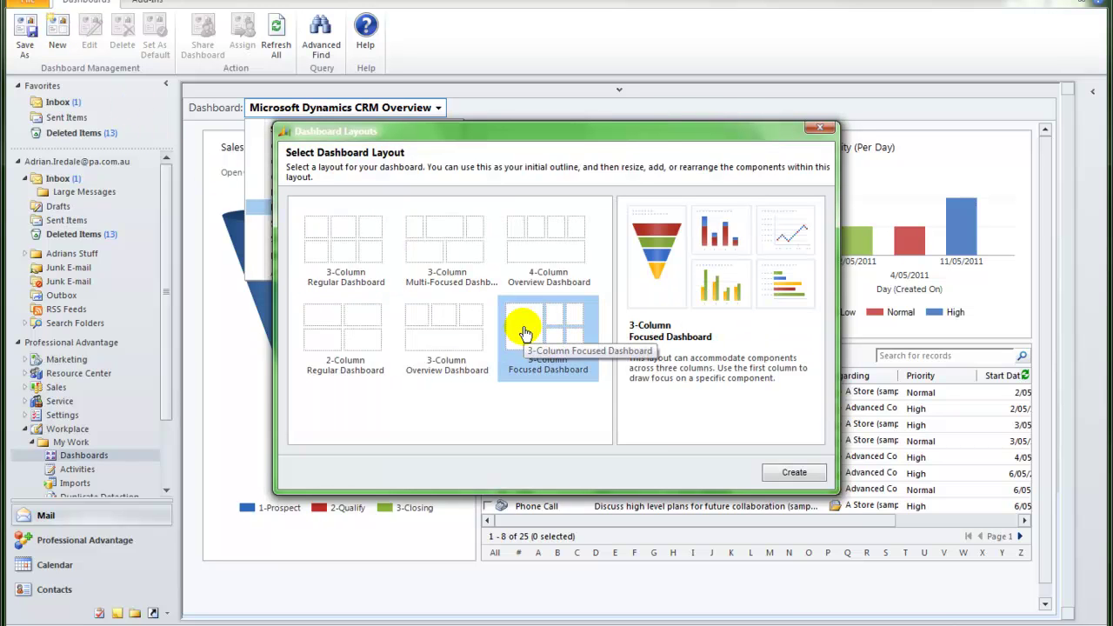
click(787, 474)
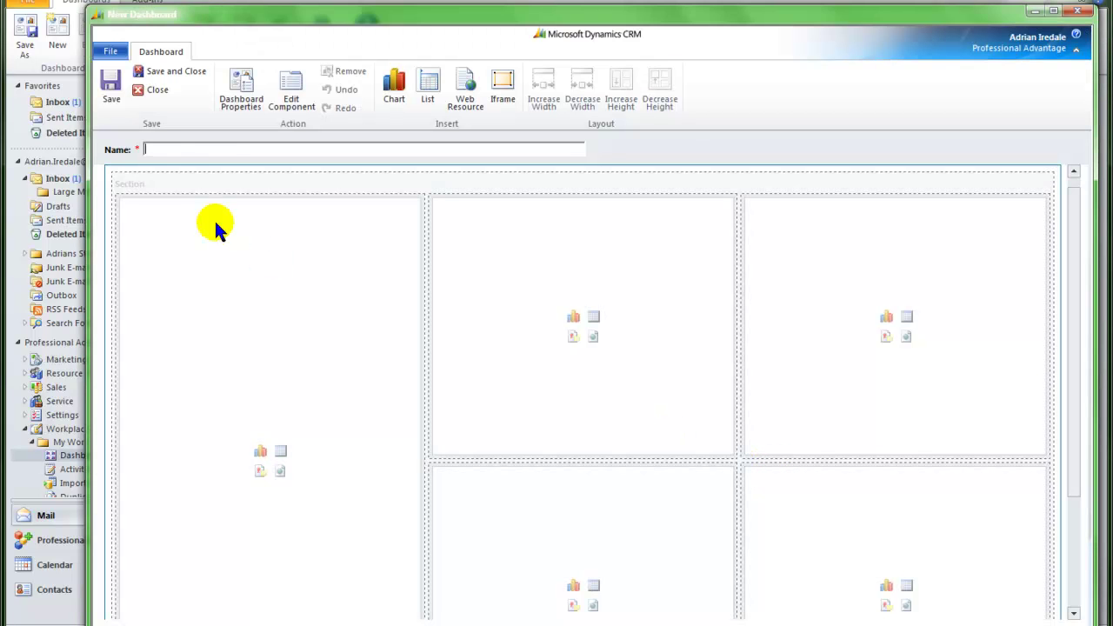
click(156, 148)
text(My)
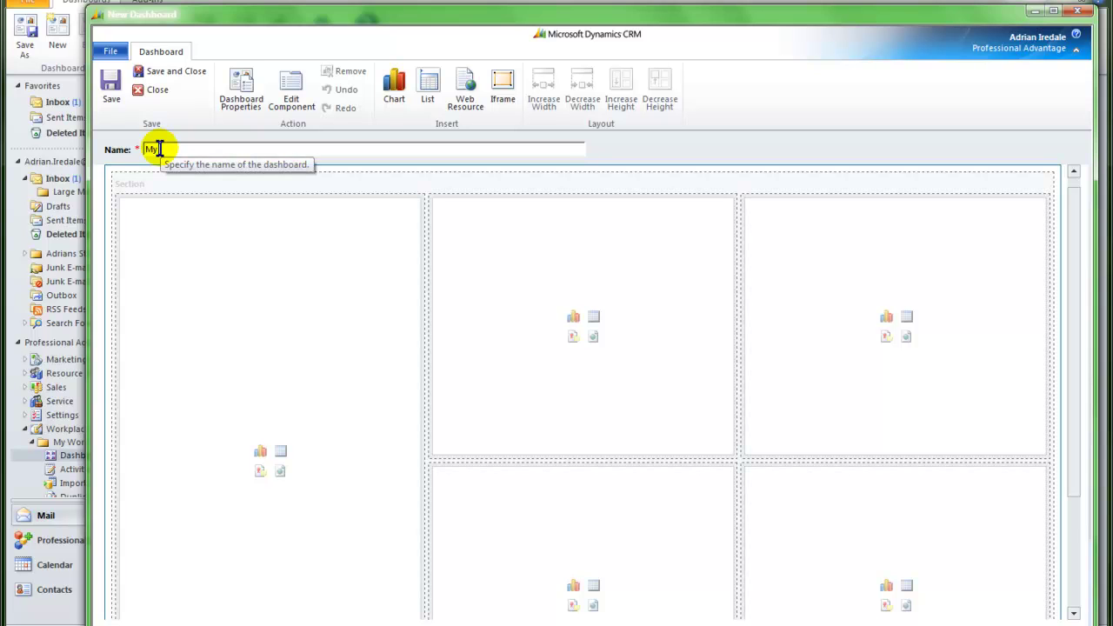
text( Best Dashboard)
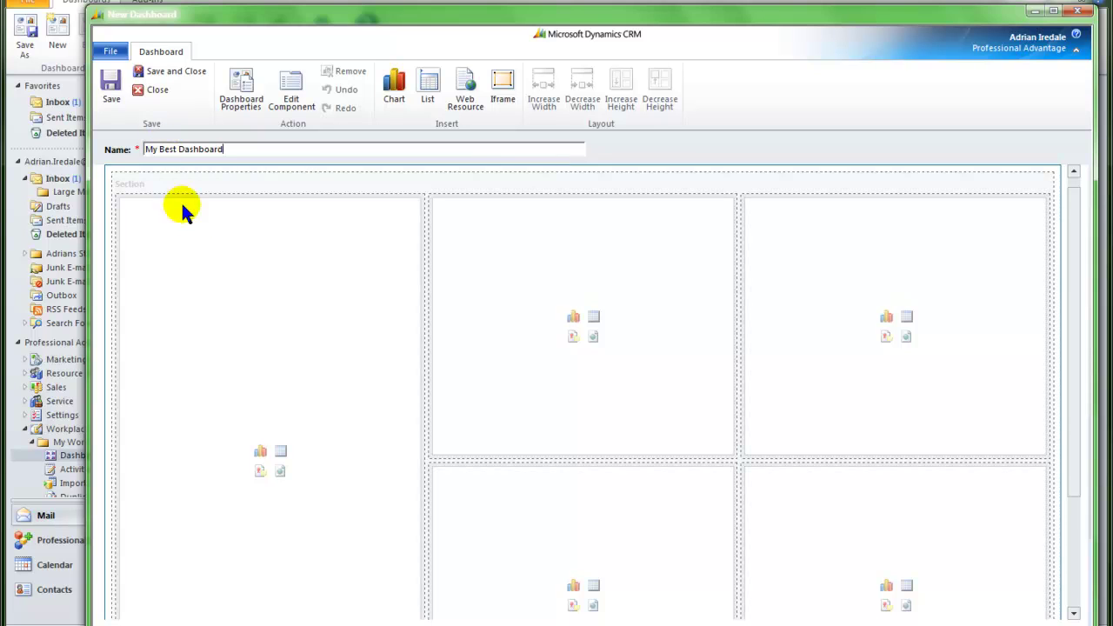
Step: Insert an IFRAME named PA_CRM_Website showing the pa.com.au Dynamics CRM page in the left cell
click(258, 472)
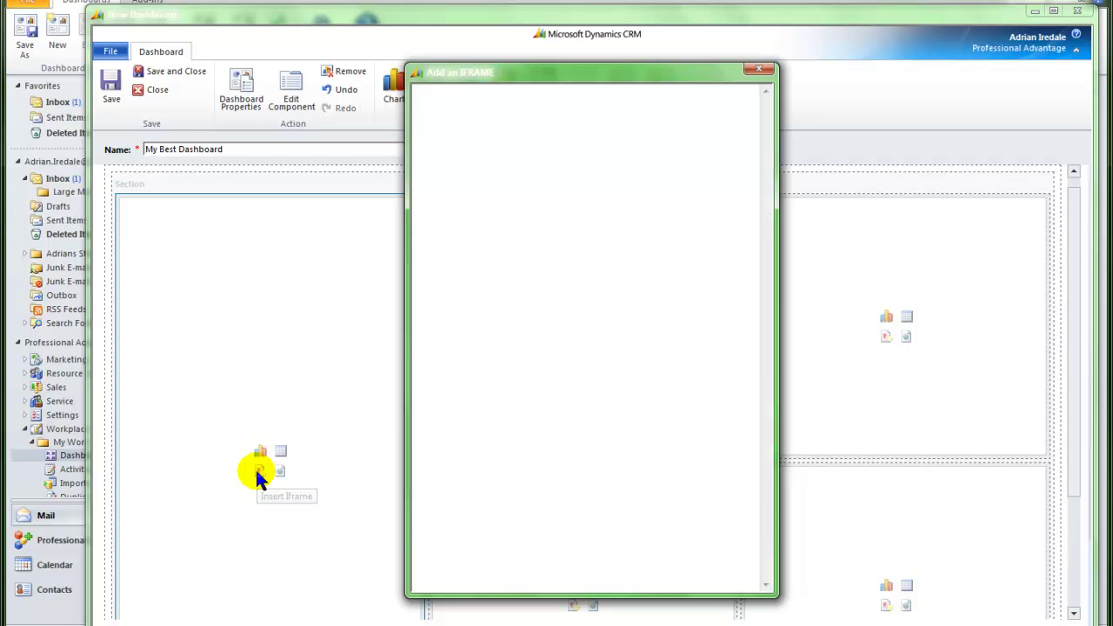
double_click(639, 179)
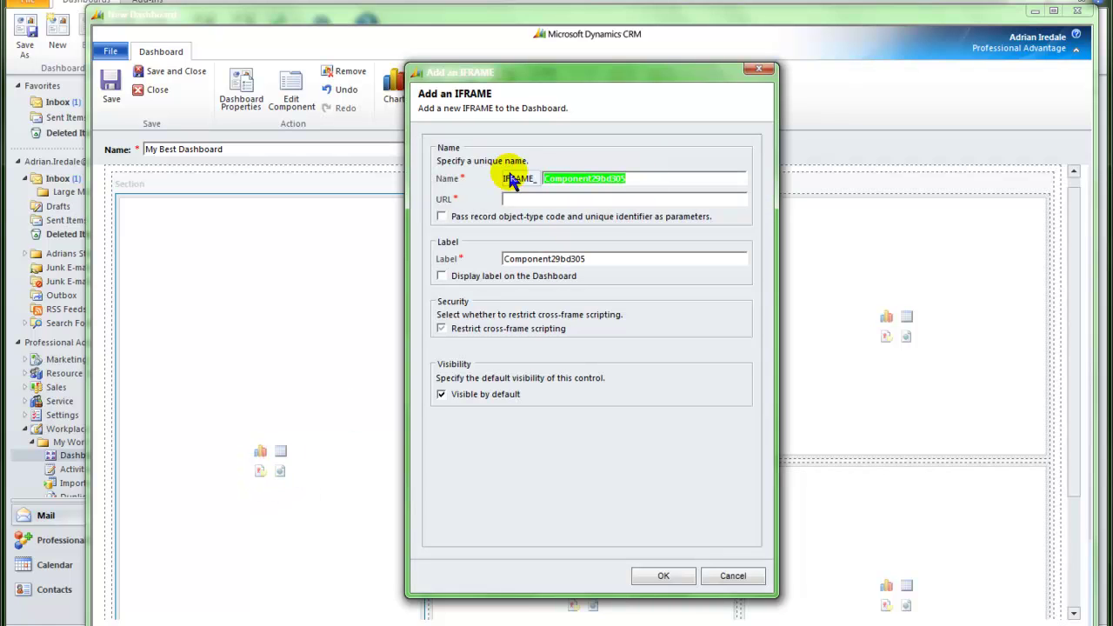
text(PA_CRM Website)
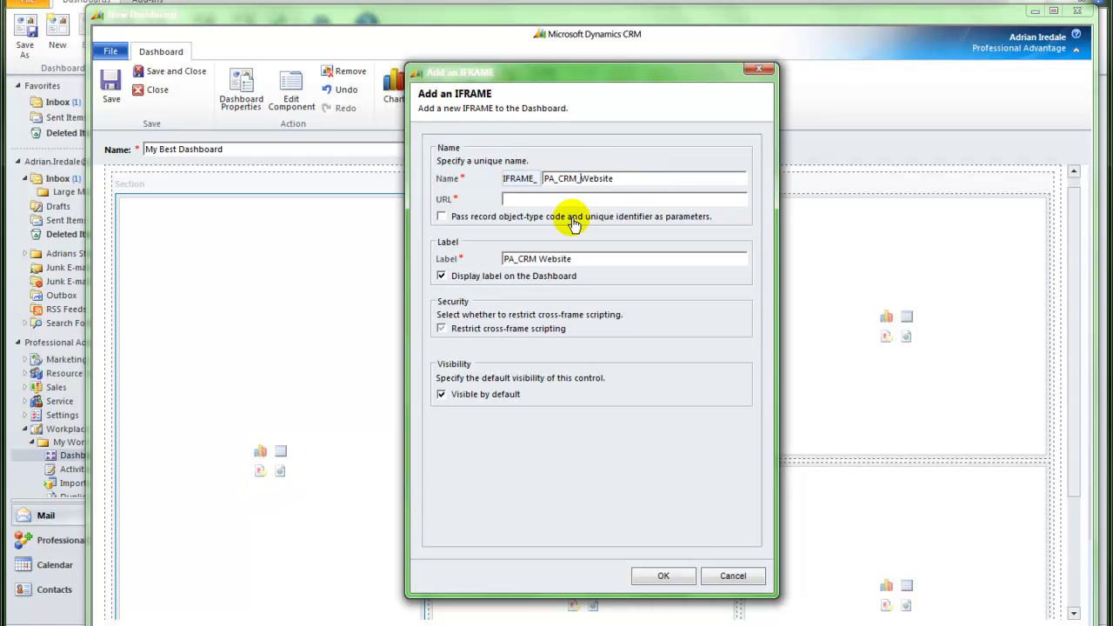
click(529, 199)
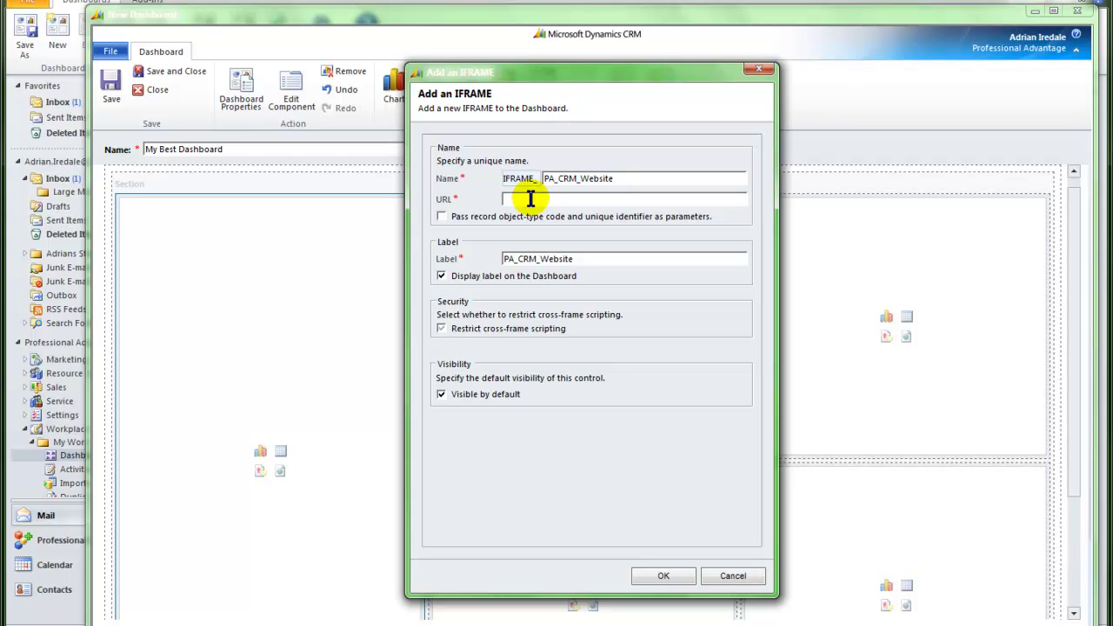
text(http://www.pa.com.au/microsoft/products/dynamics_crm.html)
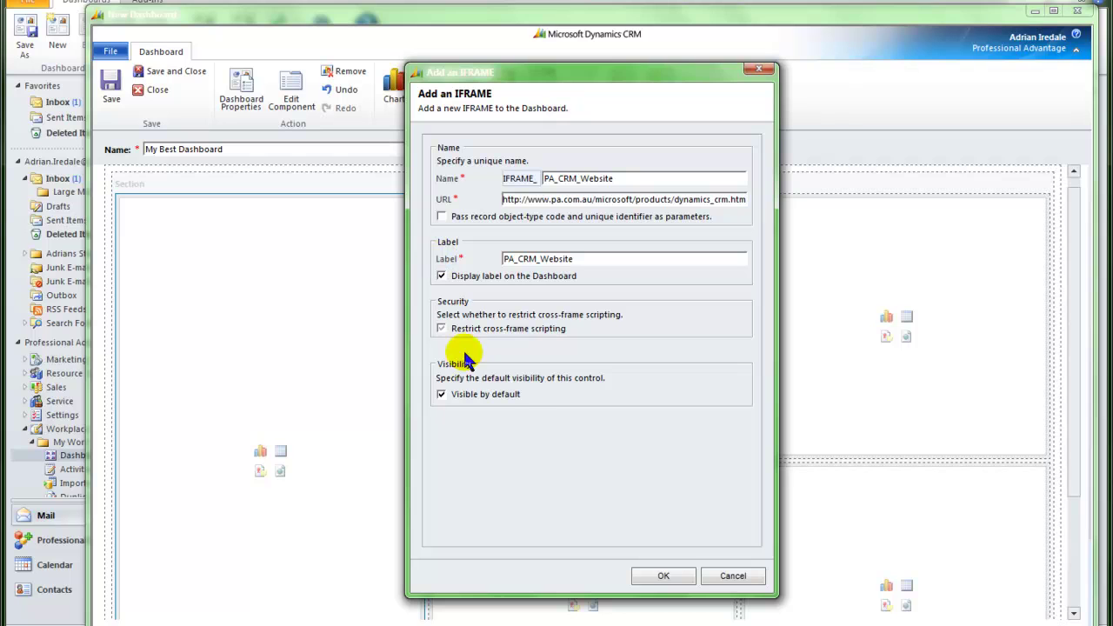
click(663, 577)
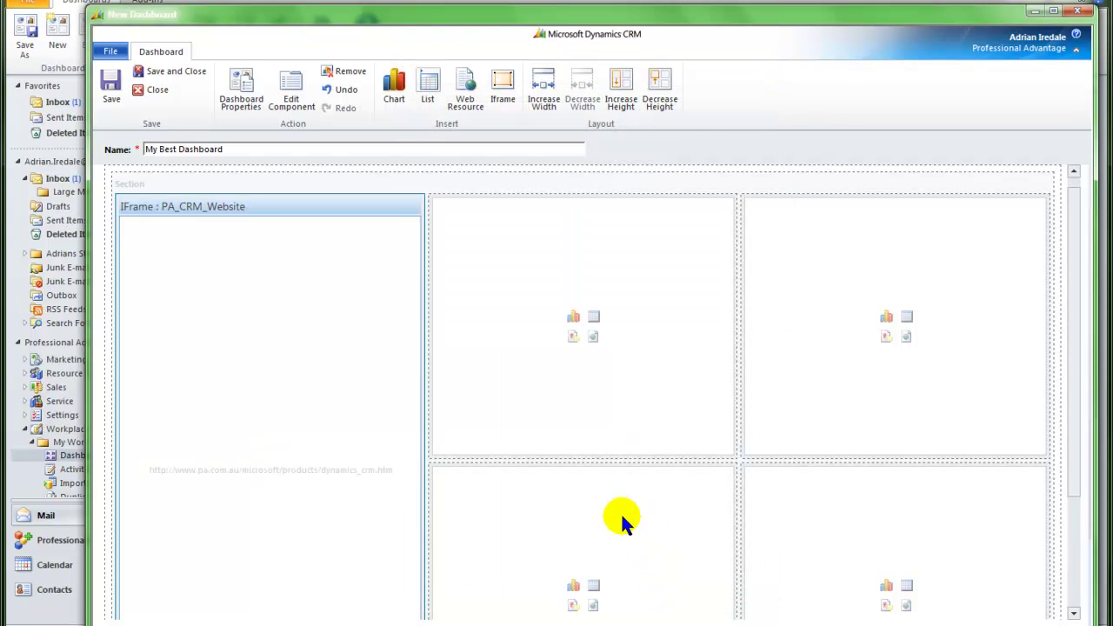
Step: Add the Activity 'Activities by Type' pie chart to the top-middle cell
click(572, 318)
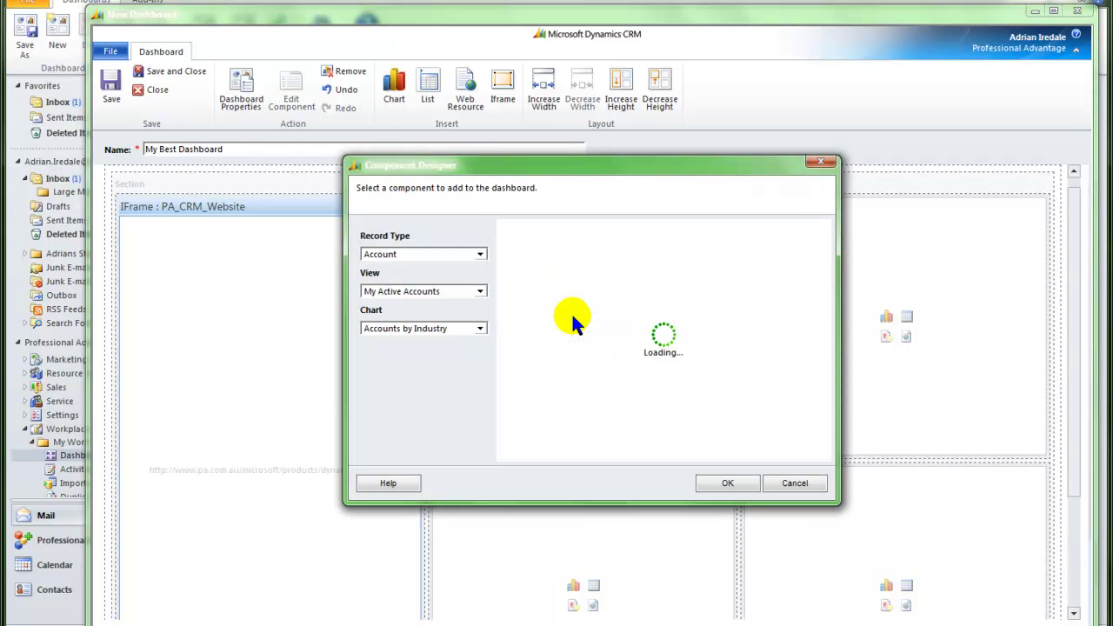
click(479, 254)
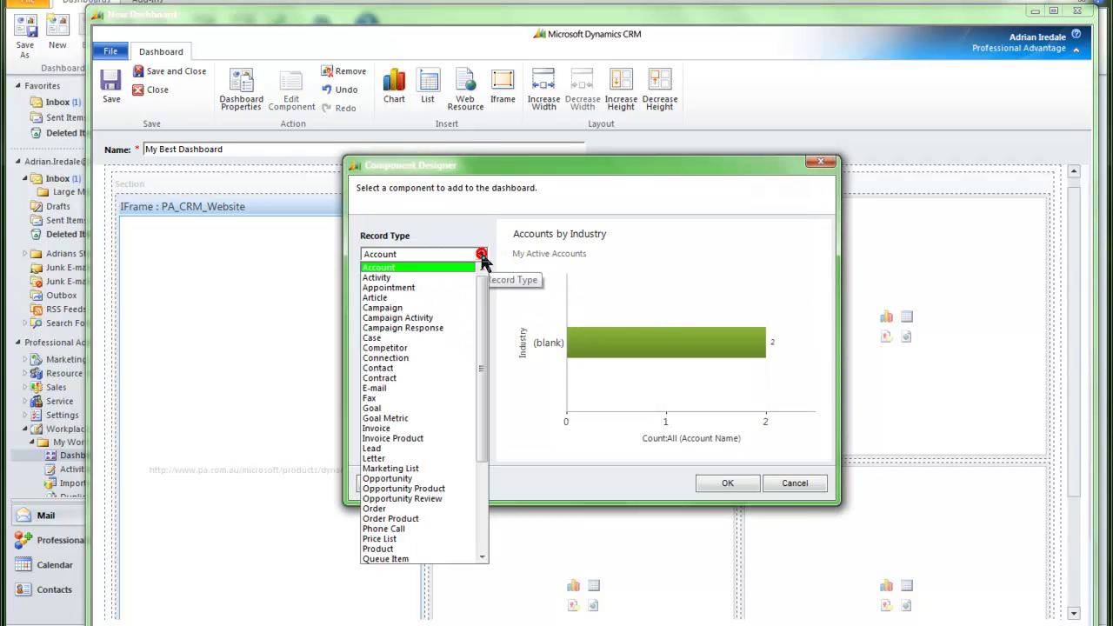
click(397, 278)
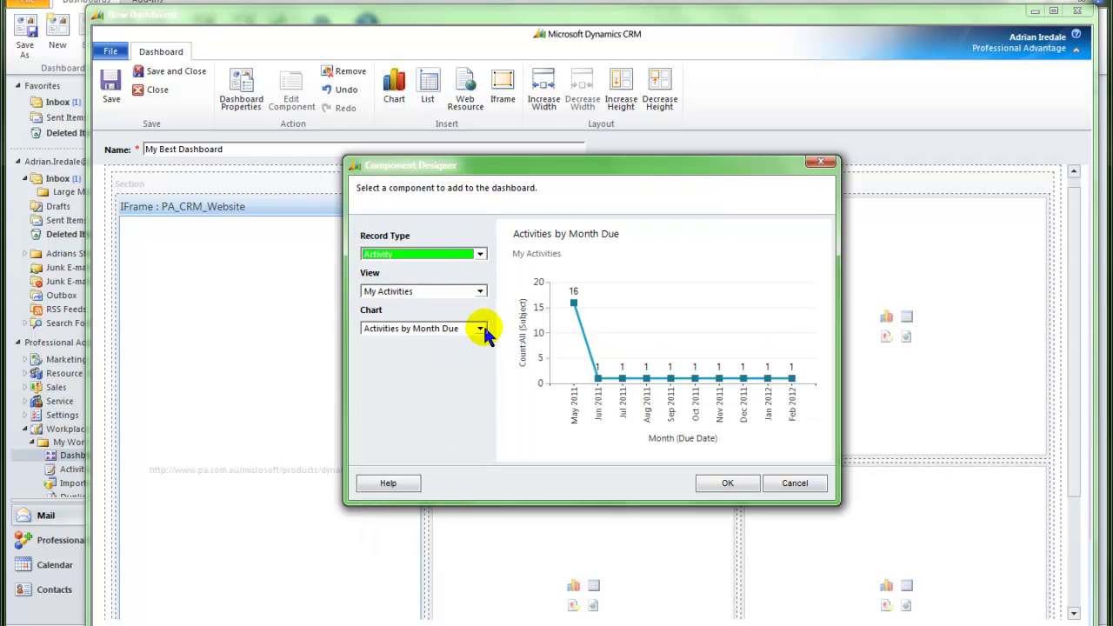
click(481, 329)
click(439, 392)
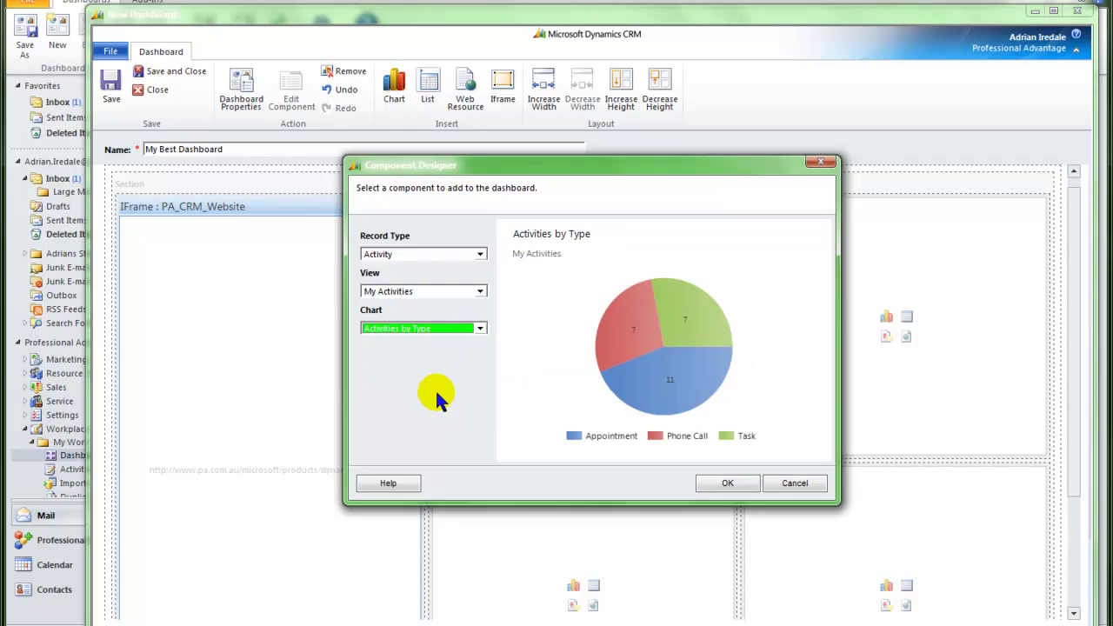
click(728, 483)
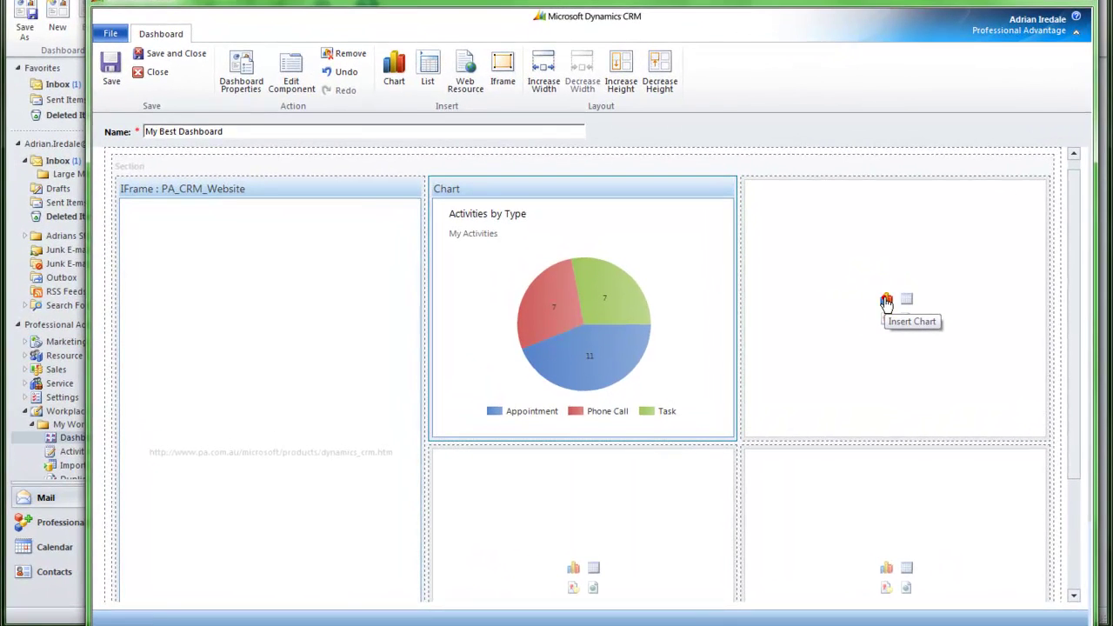
Step: Add the Opportunity 'Est. Revenue by Probability' funnel chart to the top-right cell
click(870, 311)
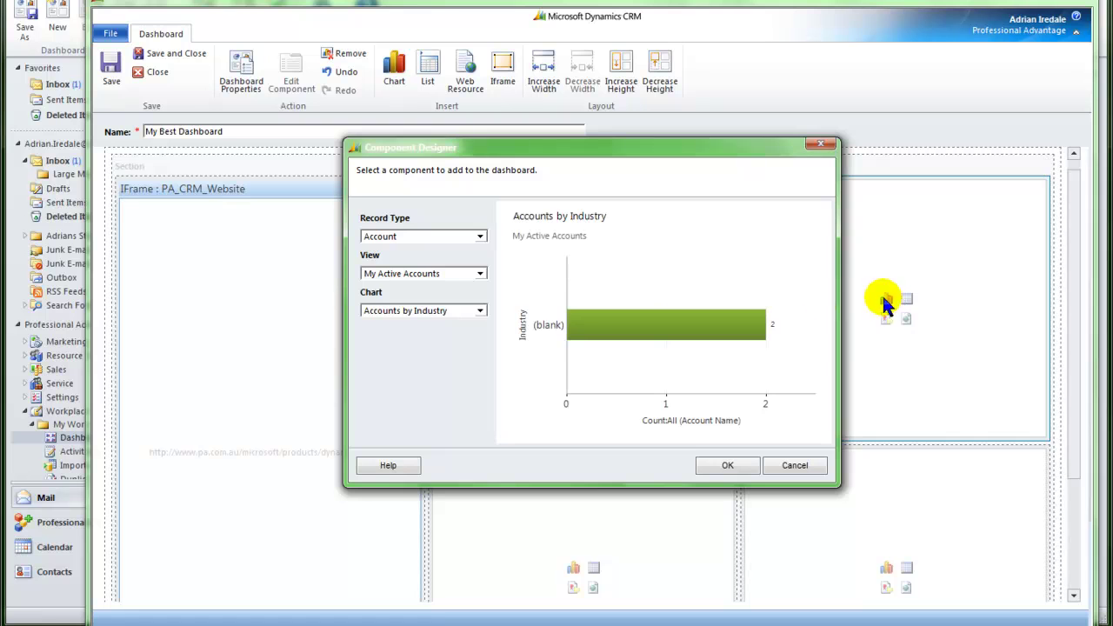
click(481, 237)
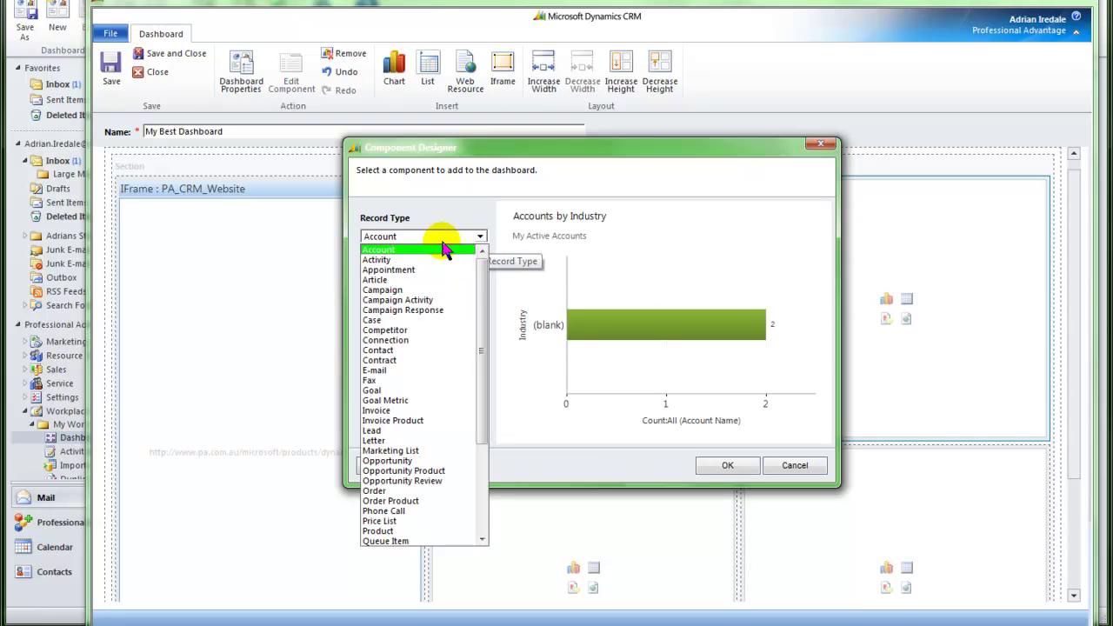
click(415, 461)
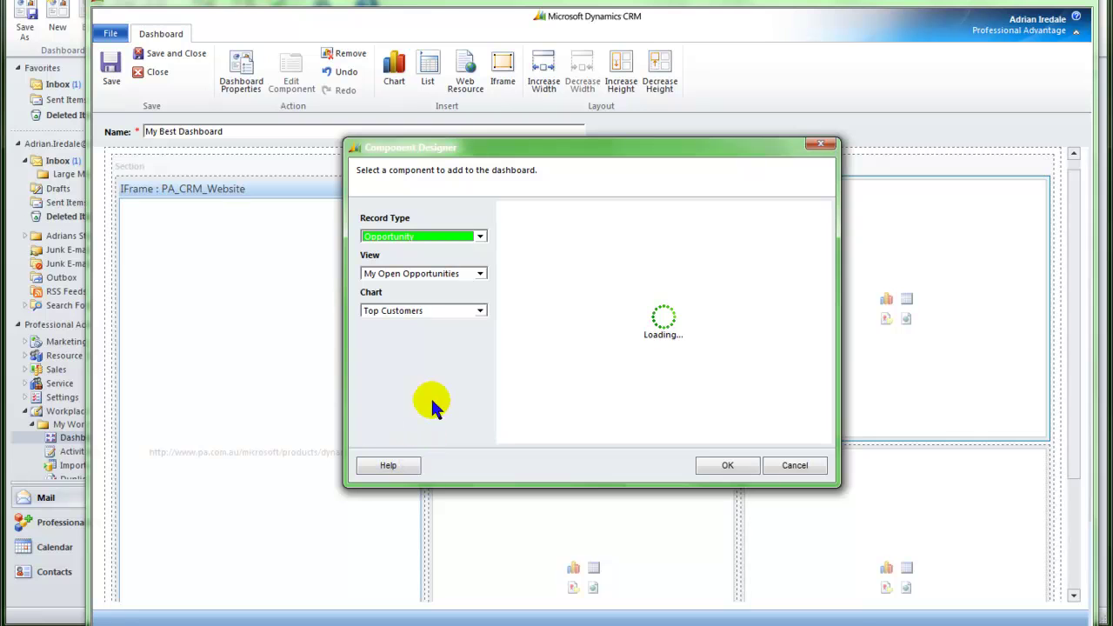
click(481, 310)
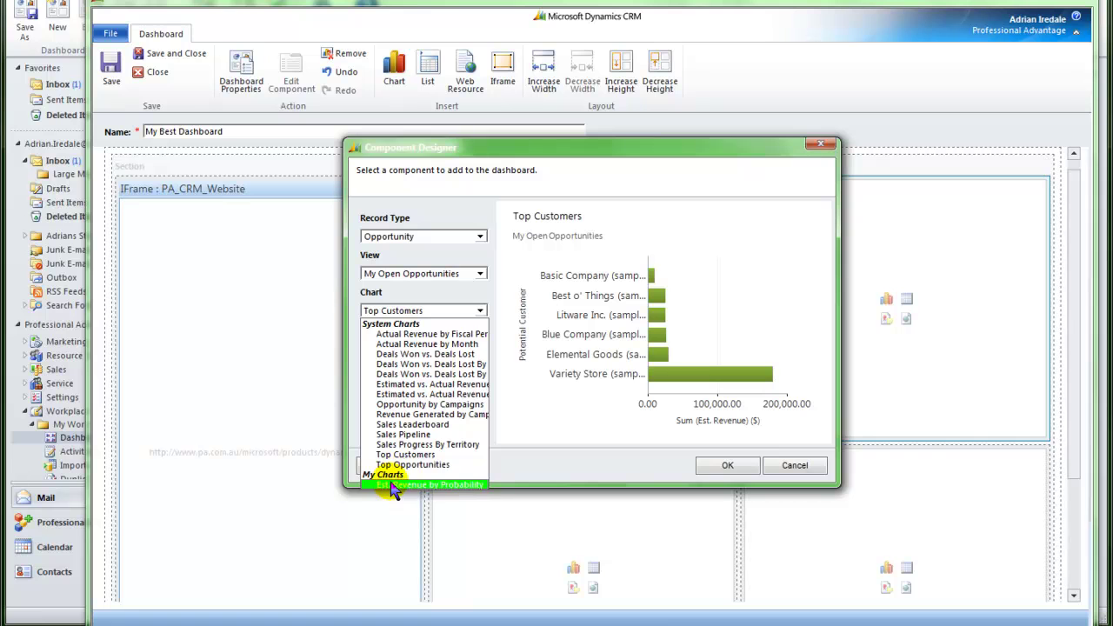
click(458, 486)
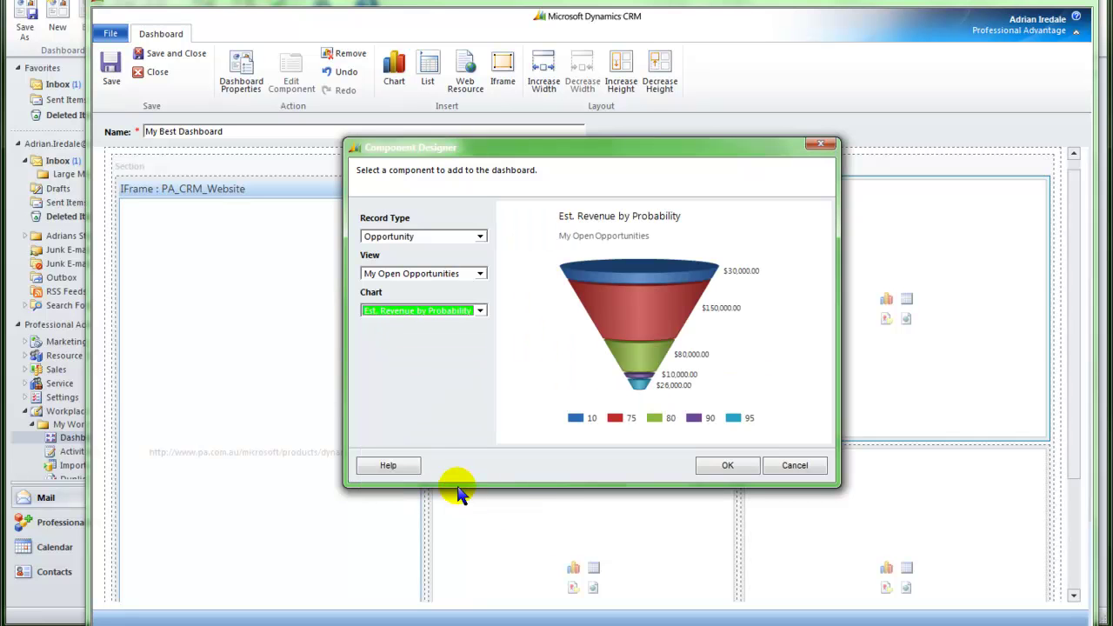
click(720, 467)
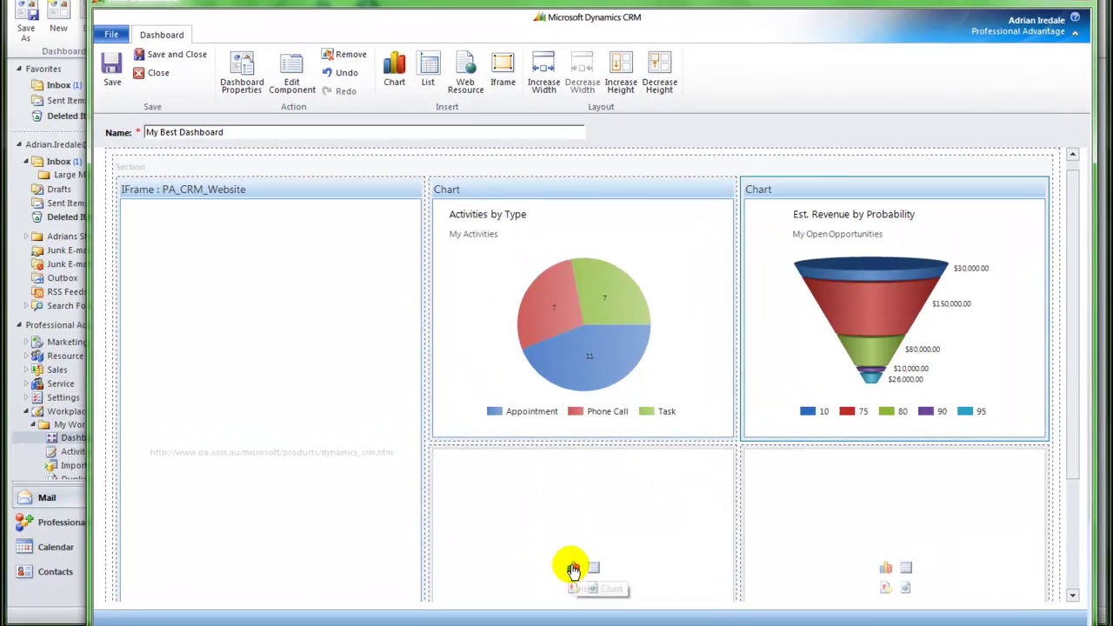
Step: Add the Case 'Case Mix (By Priority)' chart to the bottom-middle cell
click(571, 561)
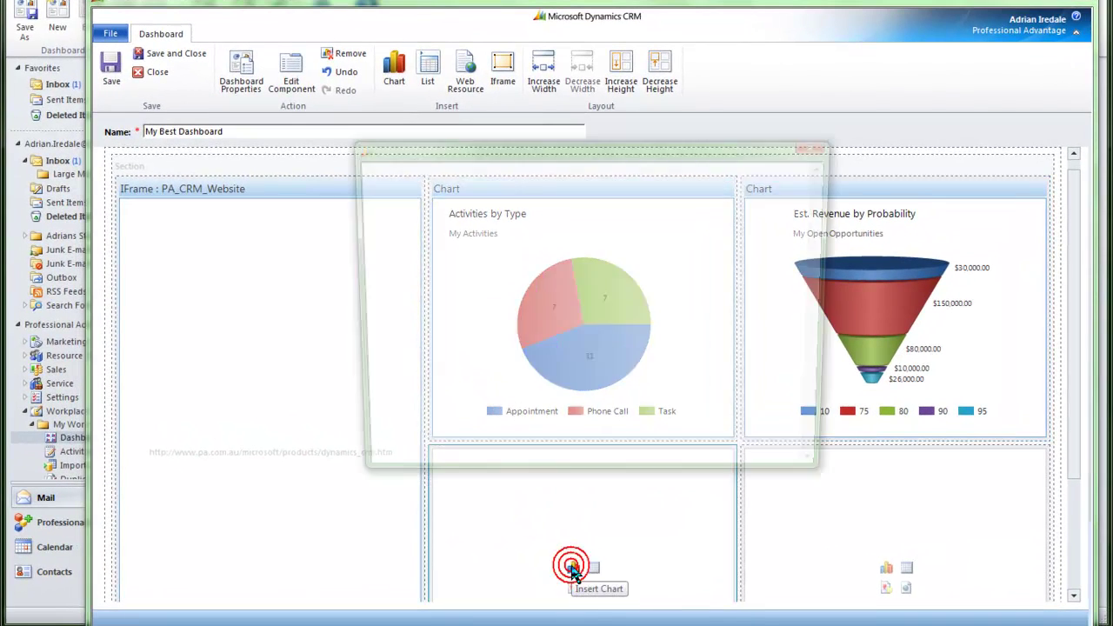
click(479, 237)
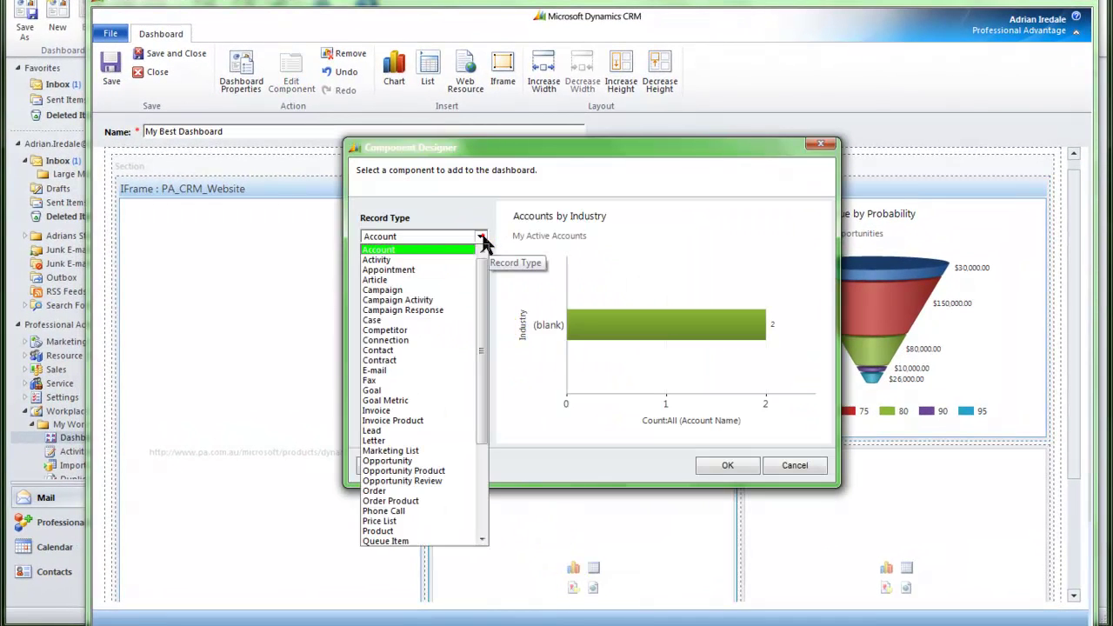
click(385, 320)
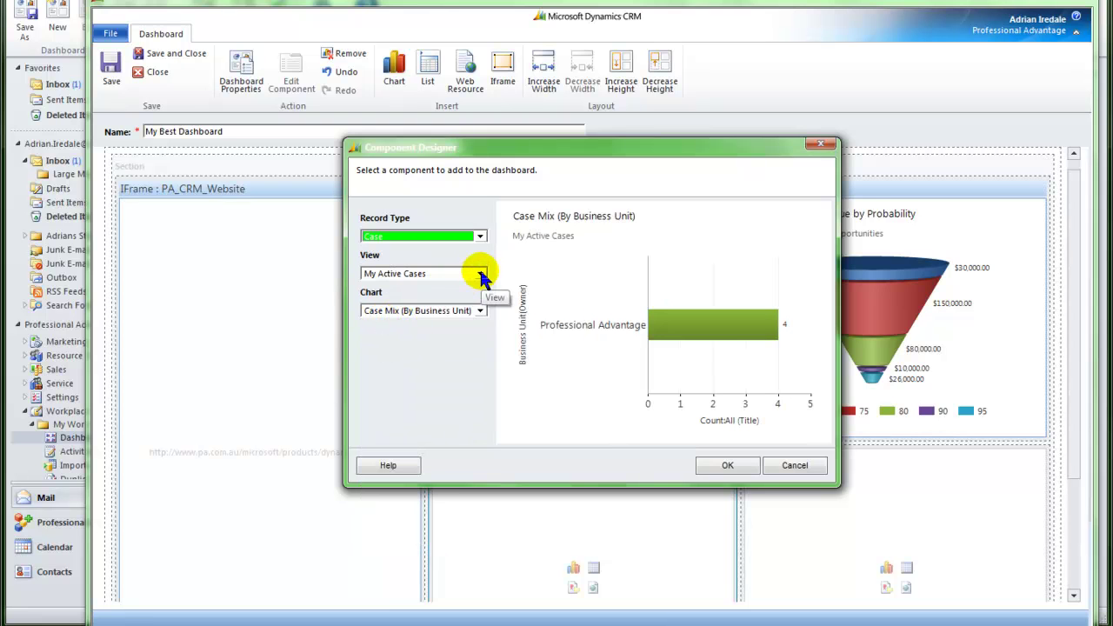
click(480, 311)
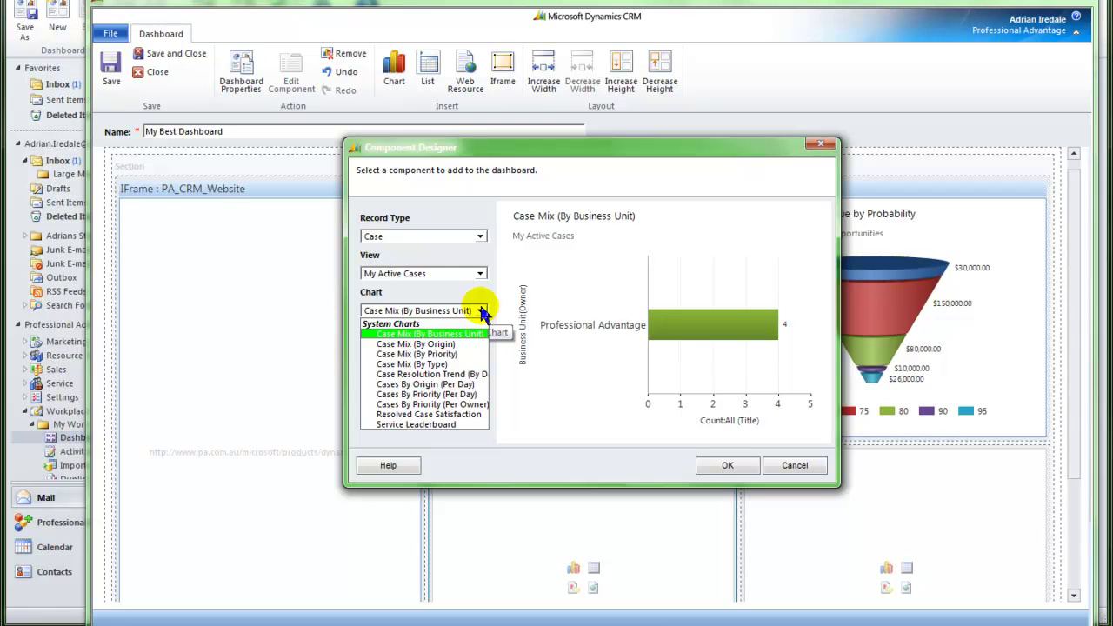
click(450, 354)
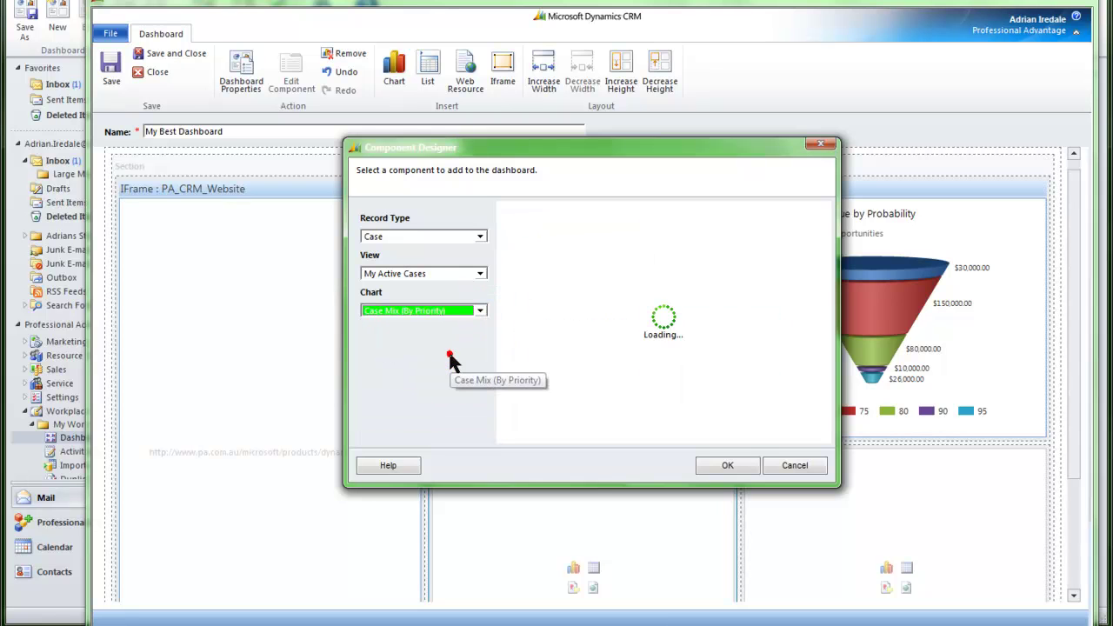
click(718, 468)
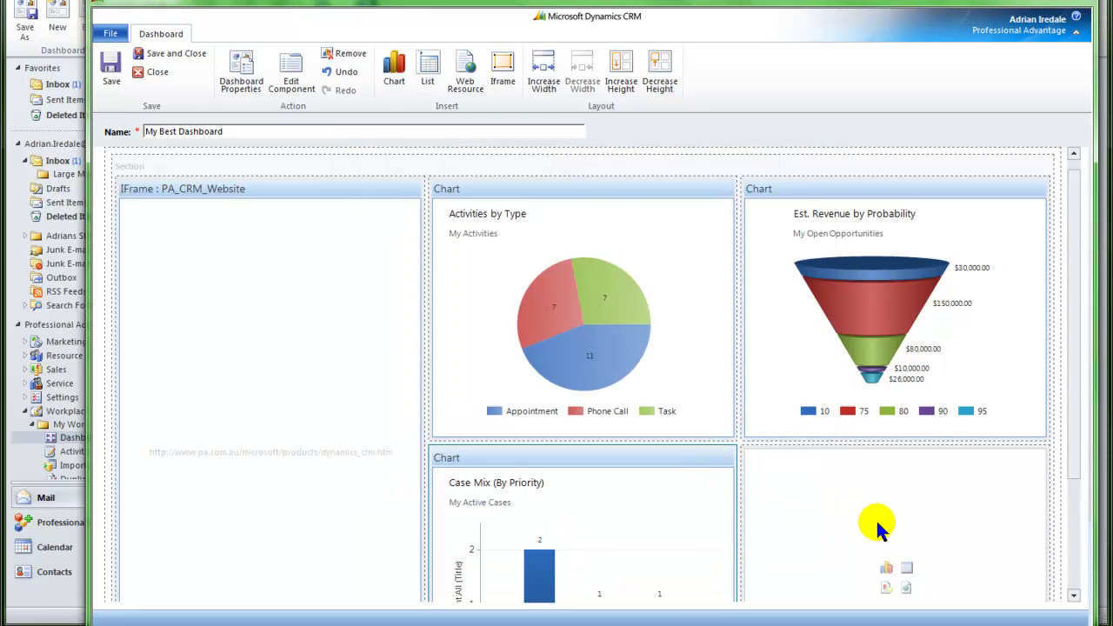
Step: Add the Campaign Budget vs. Actual Costs (By Fiscal) chart for My Campaigns to the lower-right slot
click(884, 568)
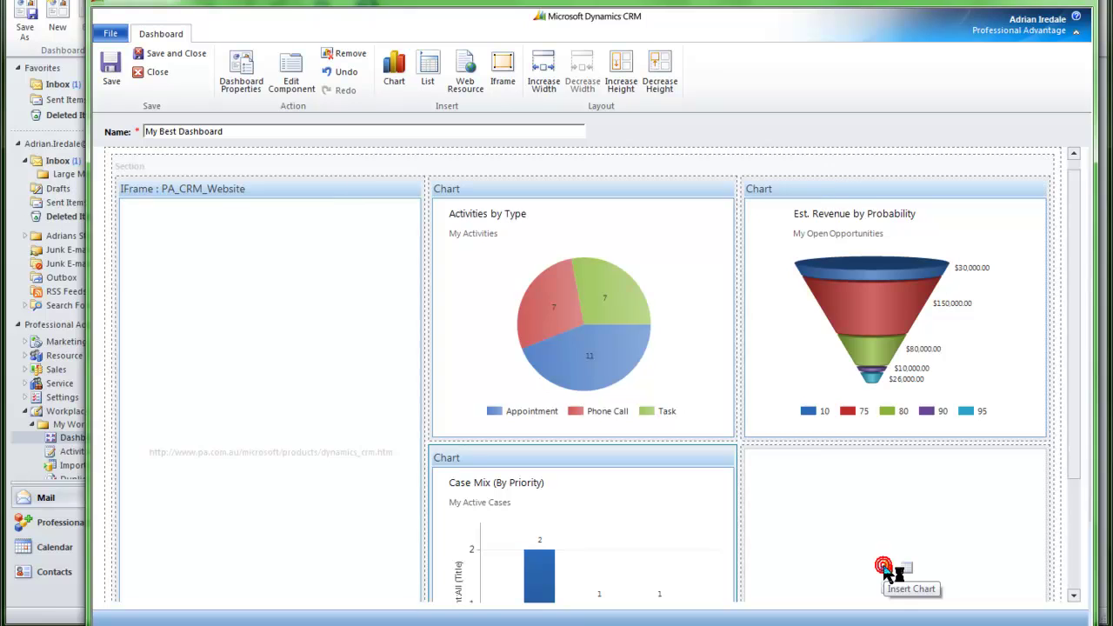
click(483, 237)
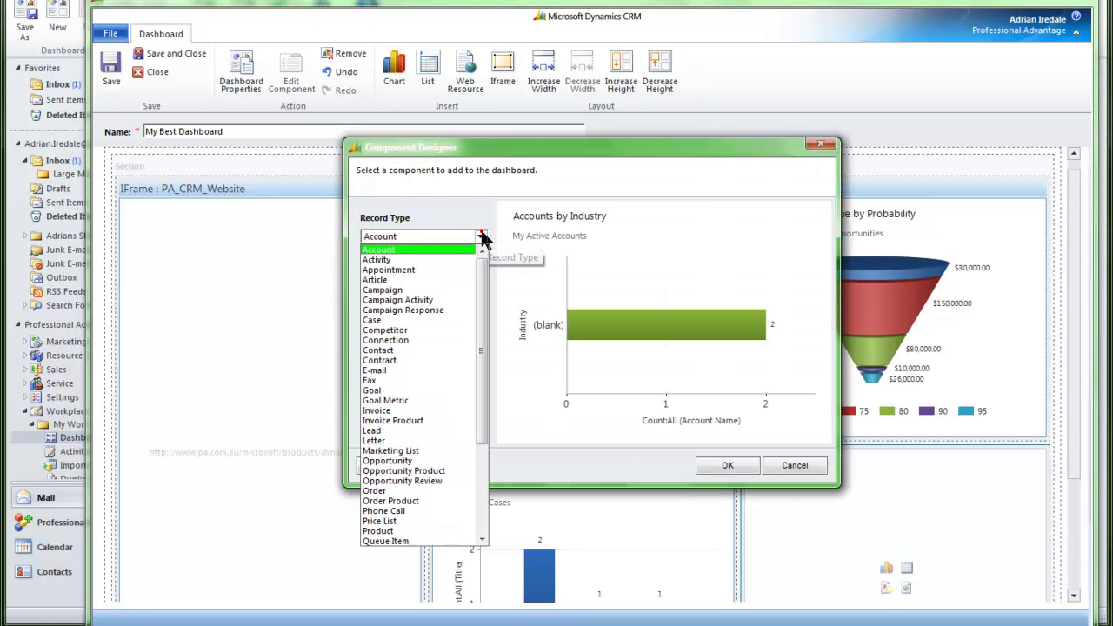
click(394, 290)
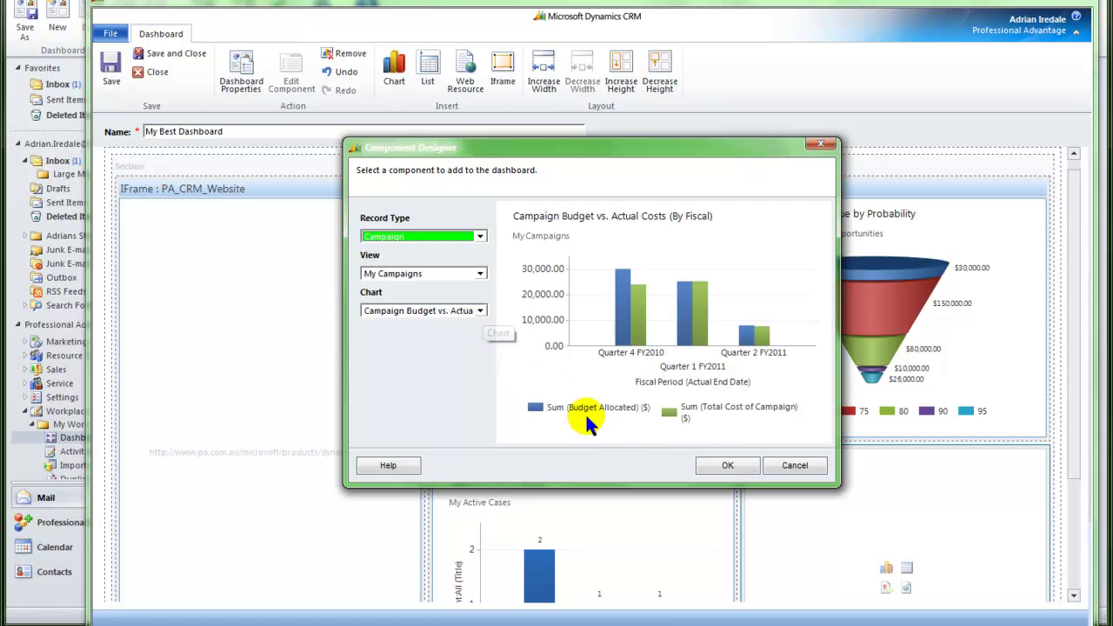
click(726, 466)
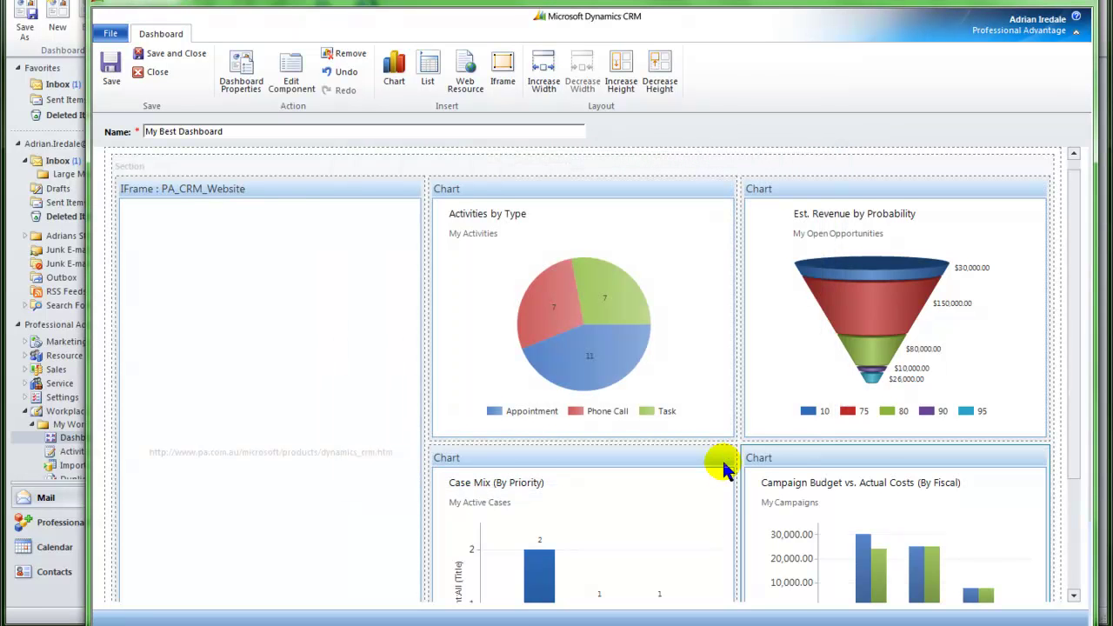
scroll(726, 467, down, 2)
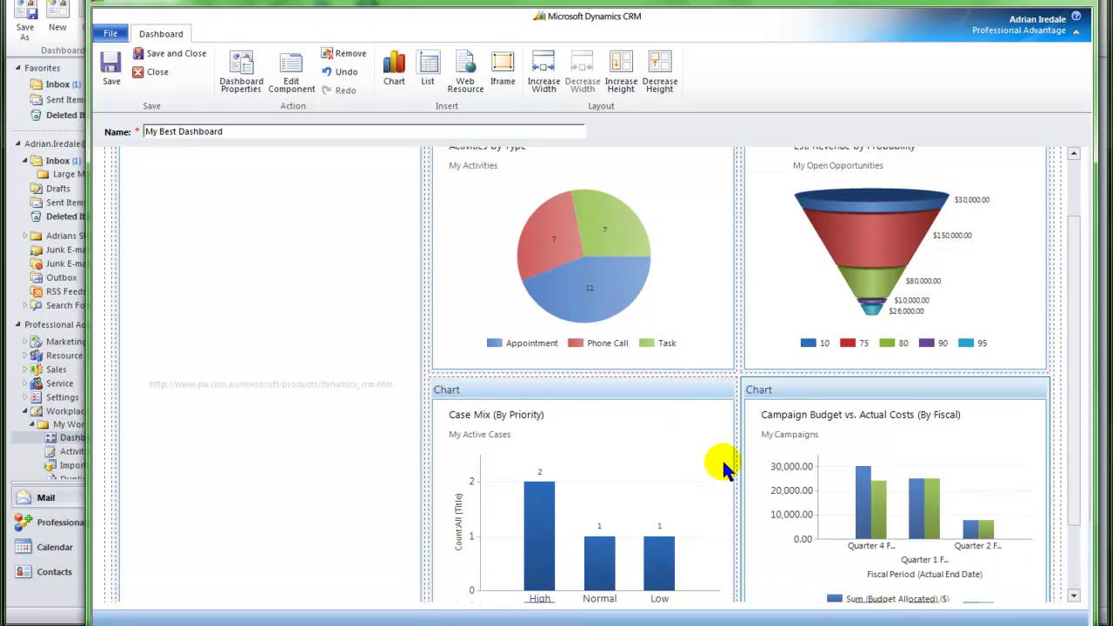
scroll(726, 467, up, 5)
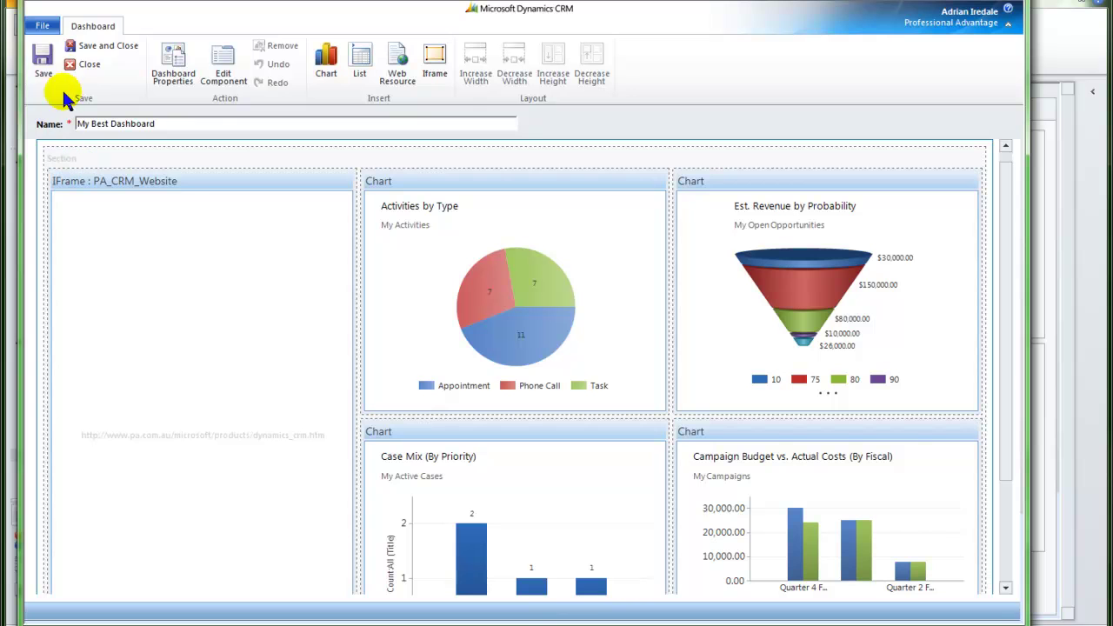
Step: Save and close the dashboard, then view the 25 activity records behind Activities by Type
click(107, 53)
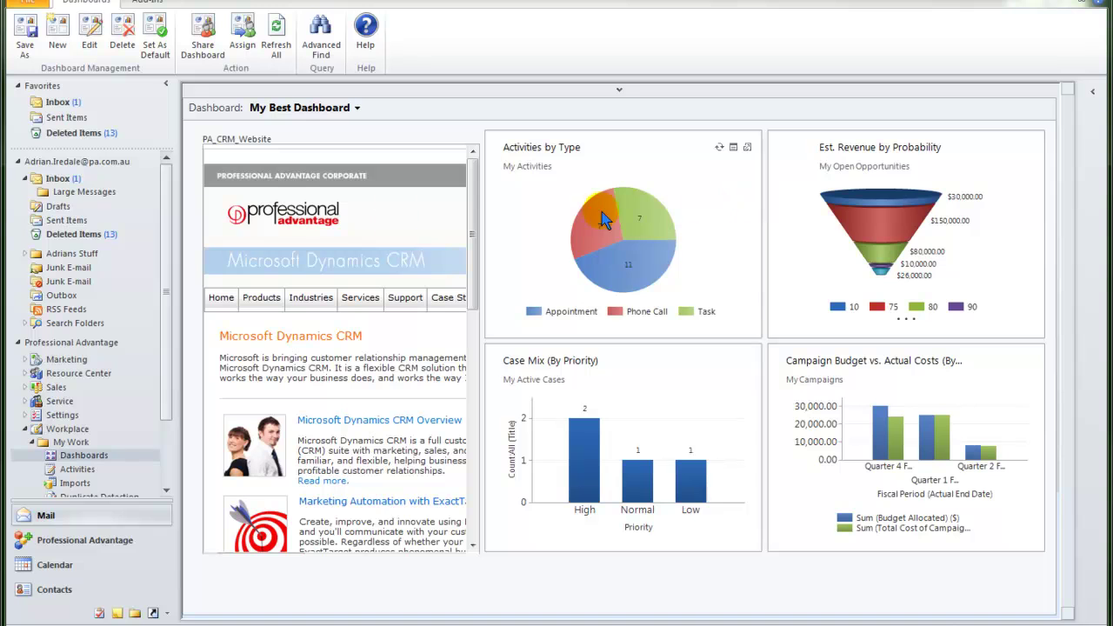
mouse_move(300, 298)
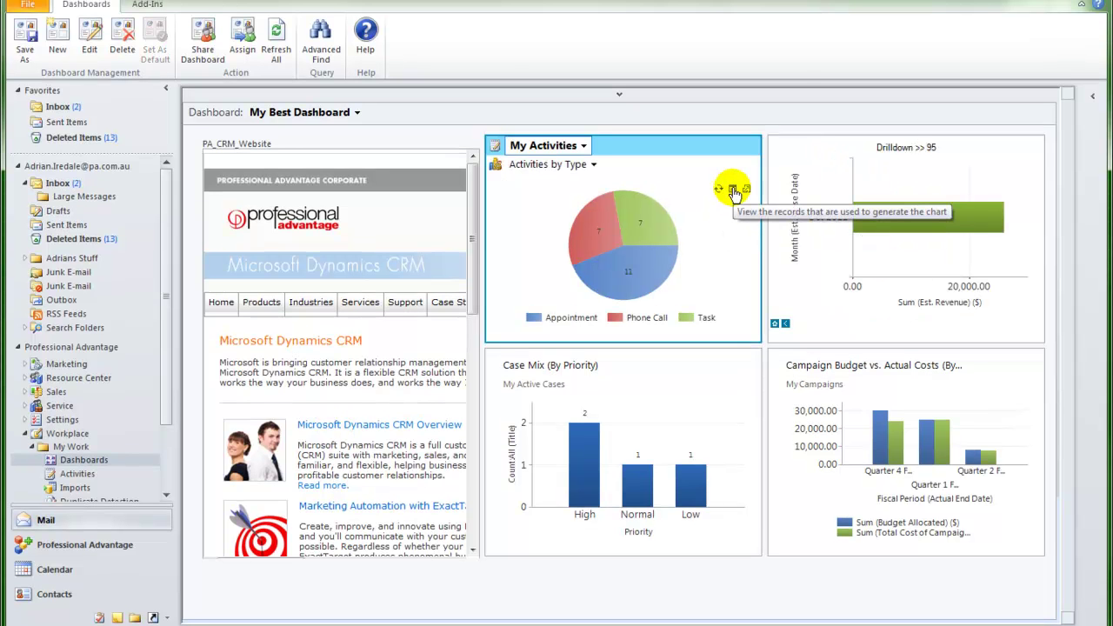
click(734, 190)
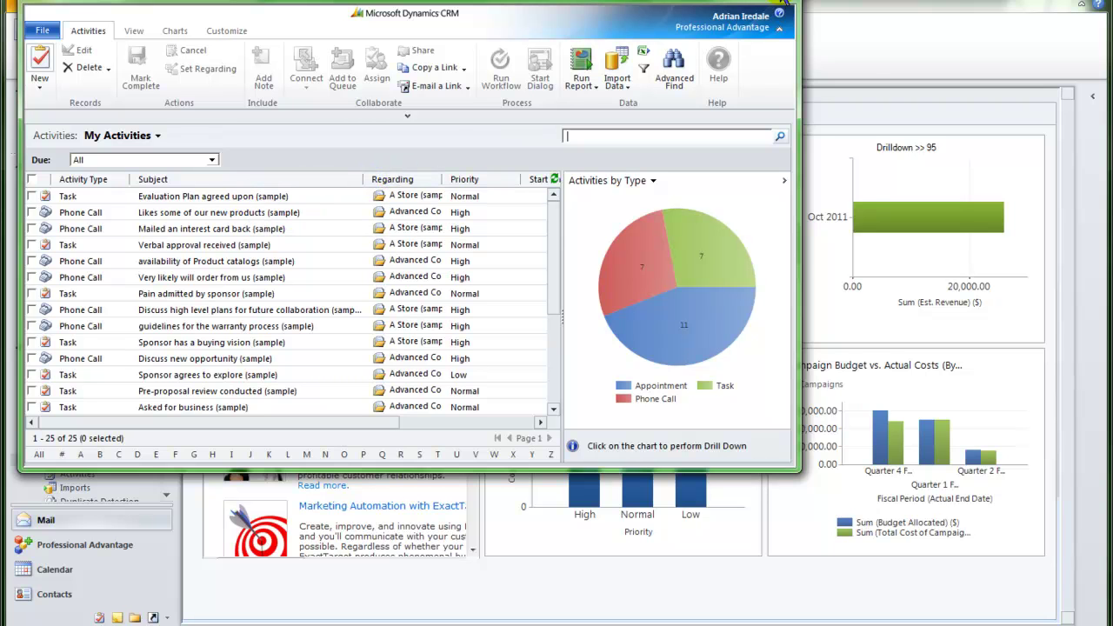
Step: Close the activity records window and enlarge the Activities by Type chart
click(784, 5)
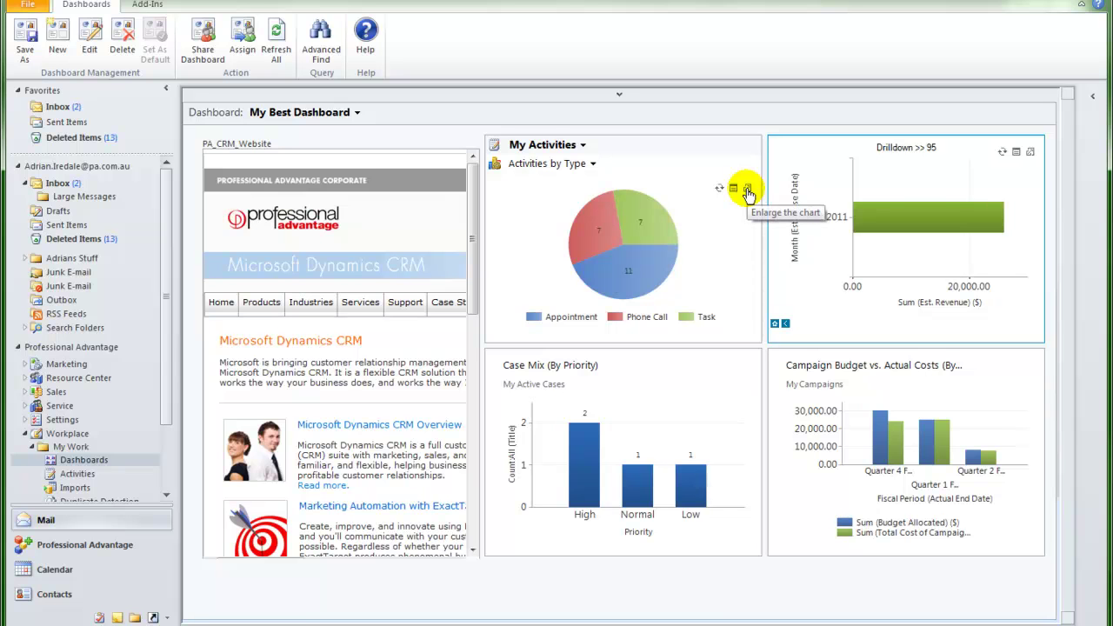
click(747, 189)
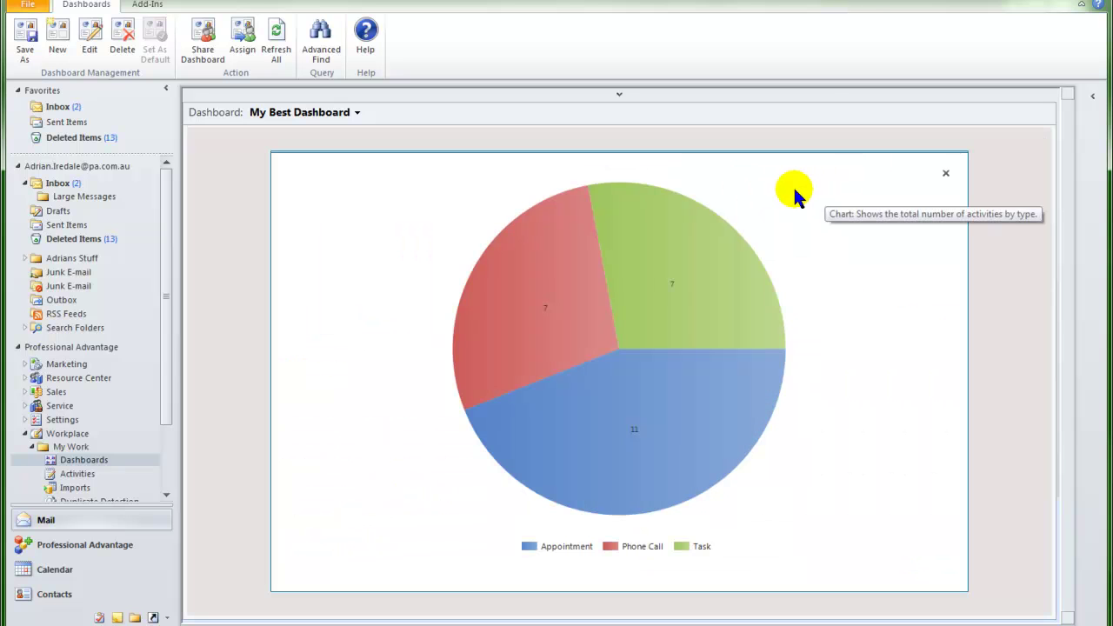
mouse_move(646, 244)
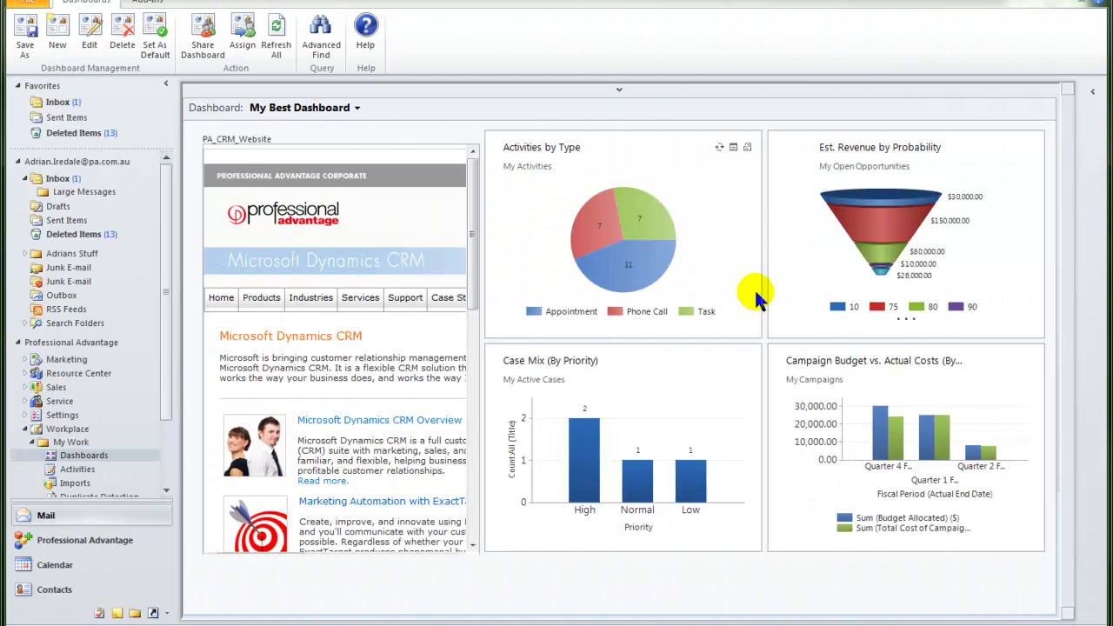
Step: Edit My Best Dashboard and open the Activities by Type chart's component properties
click(90, 46)
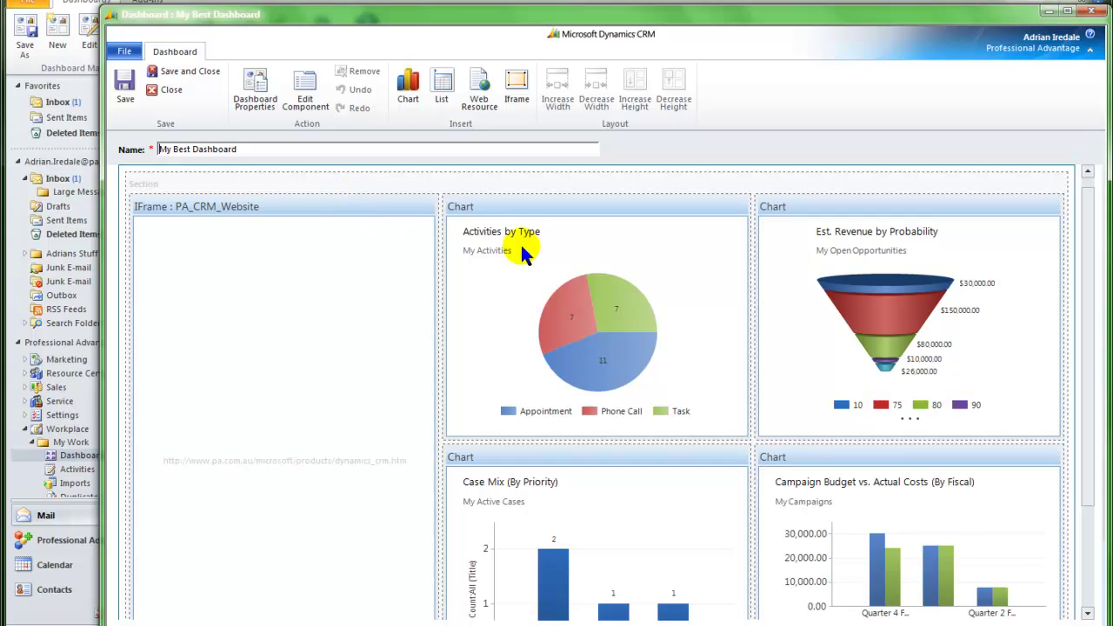
click(645, 254)
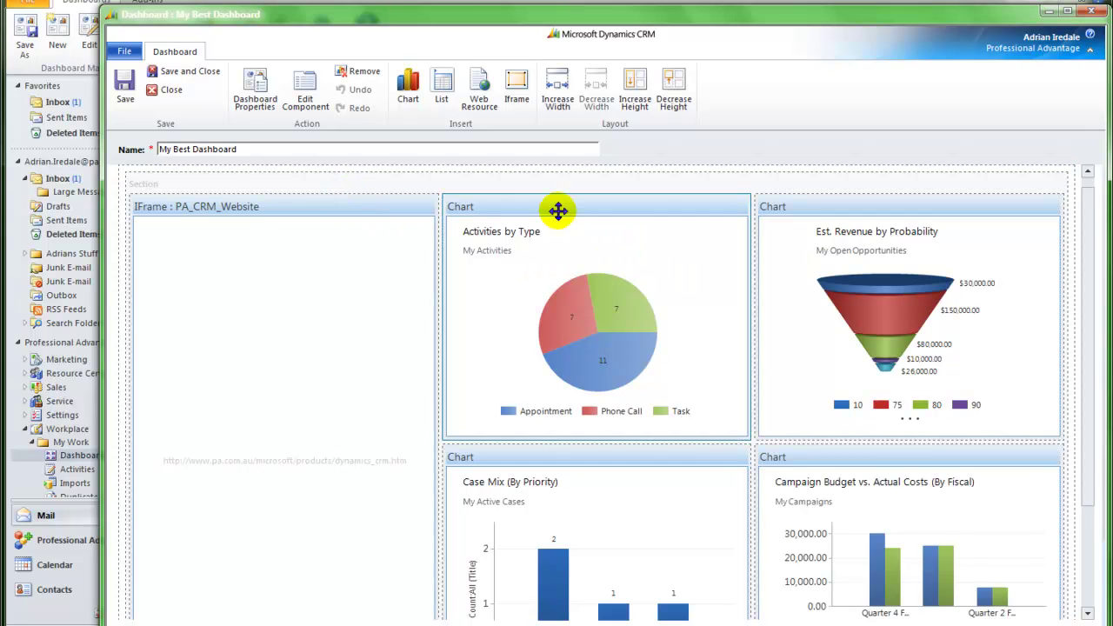
click(304, 103)
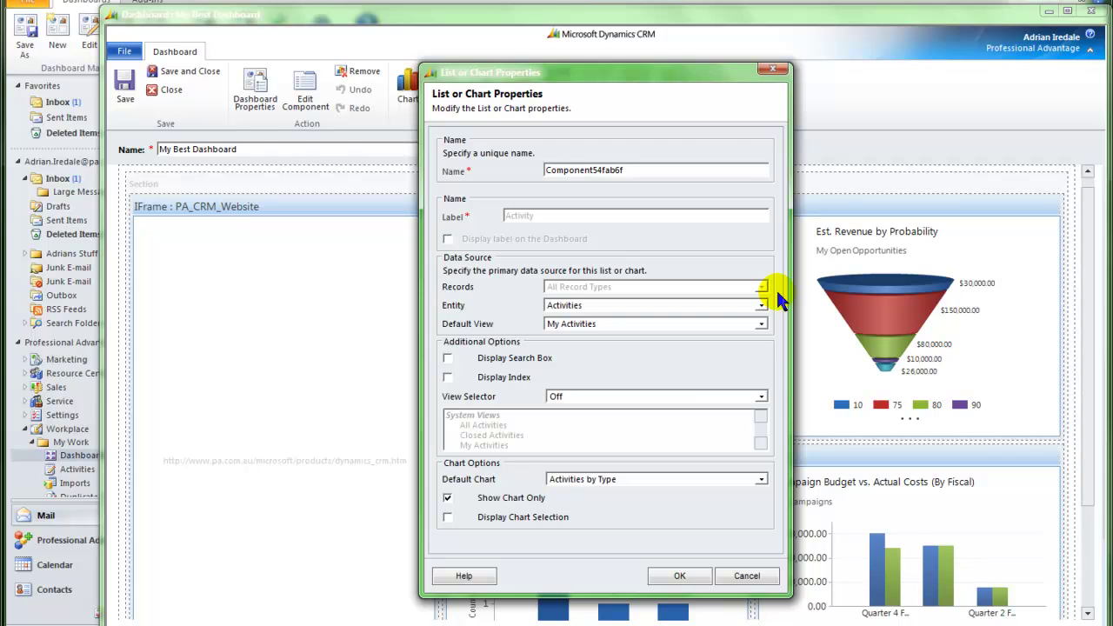
Step: Enable chart selection on Activities by Type and set its view selector to Show All Views
click(447, 518)
click(762, 398)
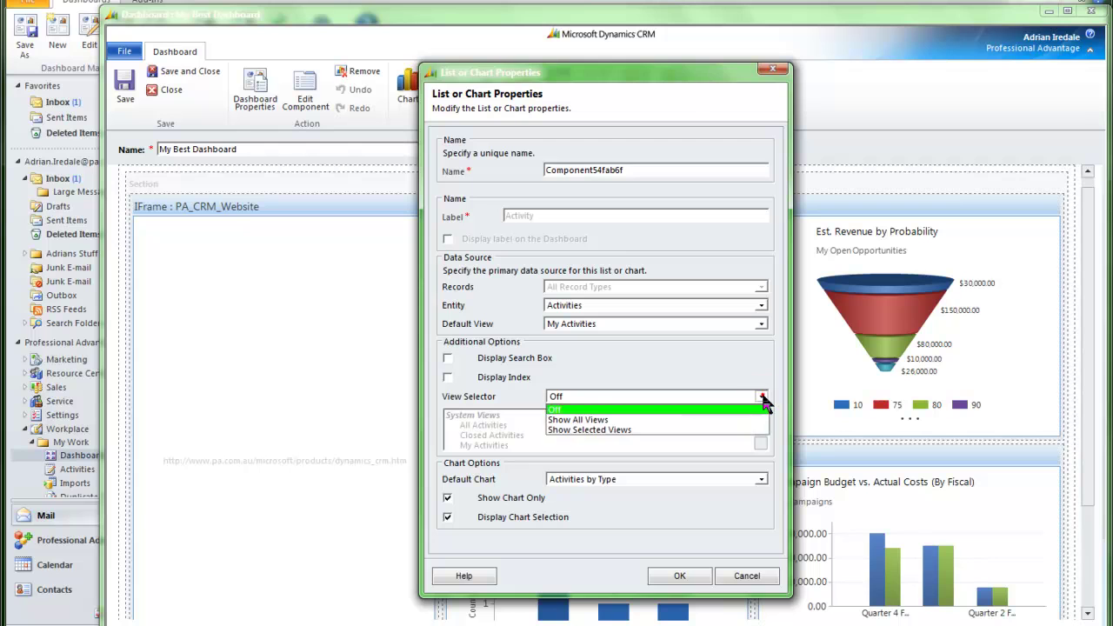
click(609, 420)
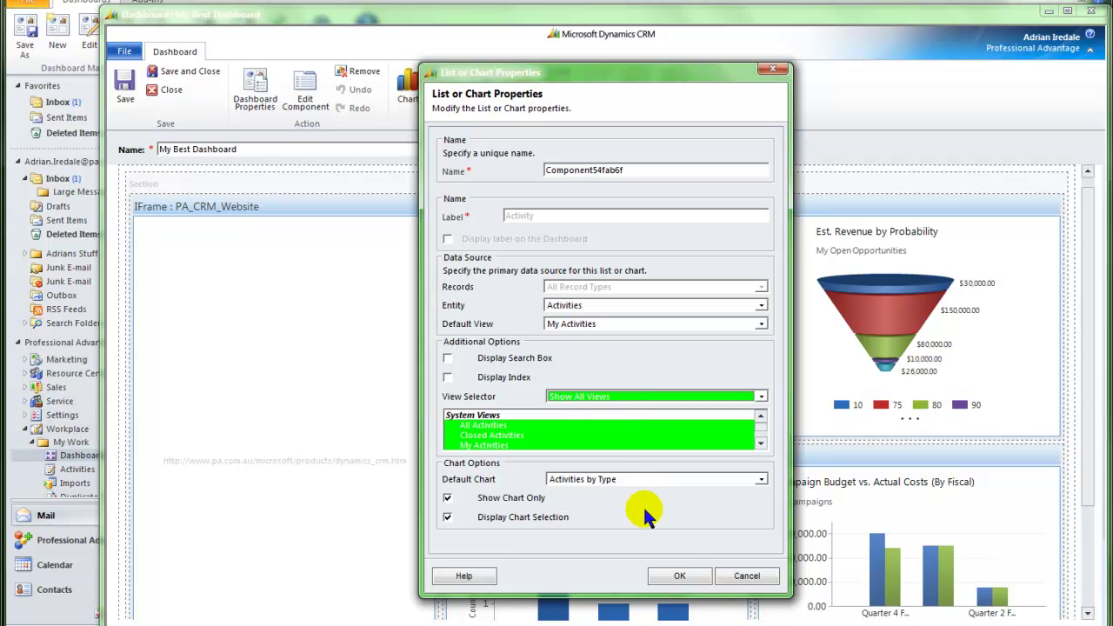
click(679, 577)
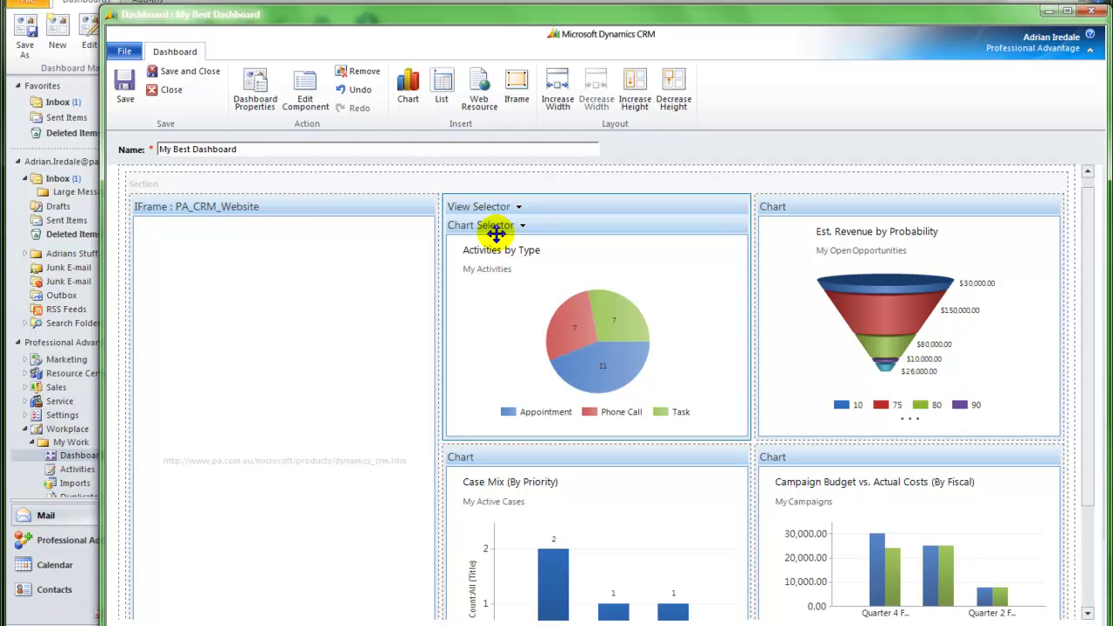
Step: Save and close the dashboard, then switch the Activities by Type chart from All Activities to Closed Activities
click(193, 79)
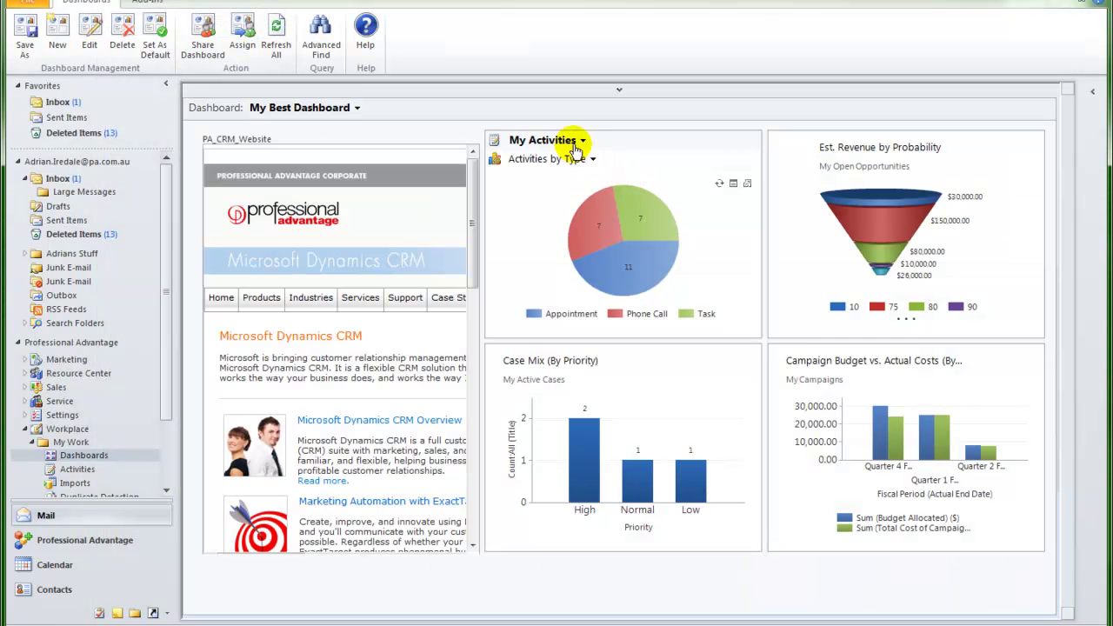
click(581, 140)
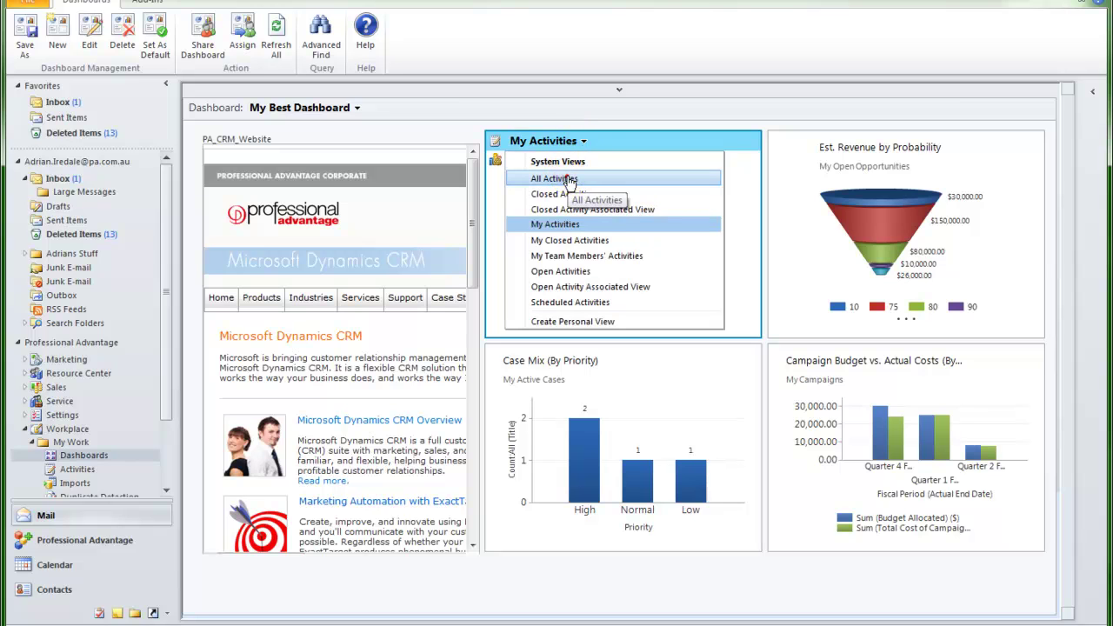
click(565, 178)
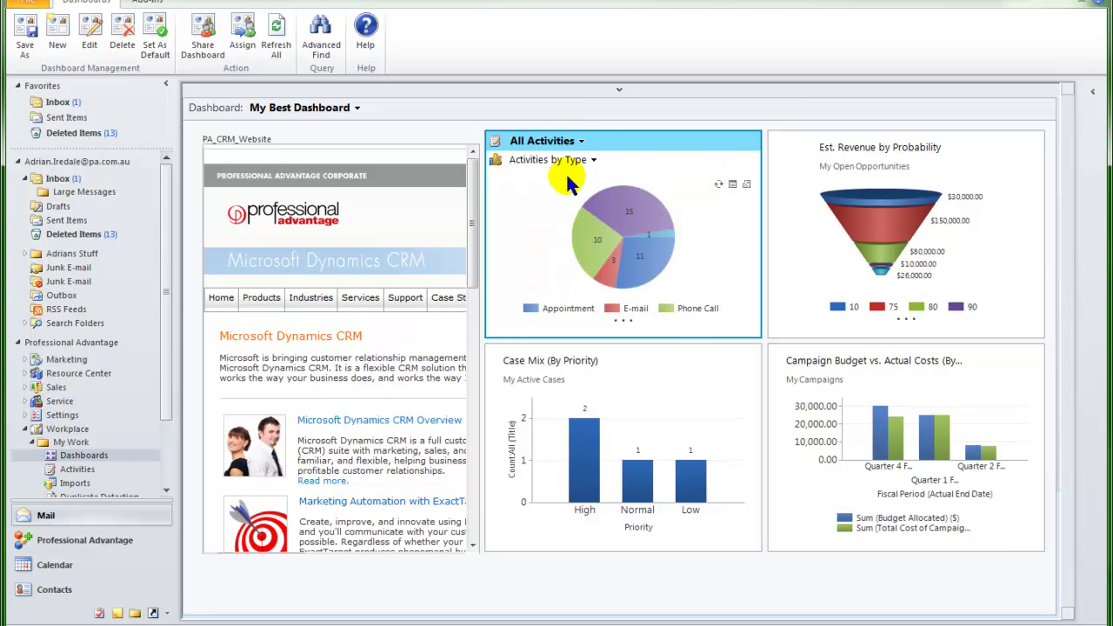
click(582, 142)
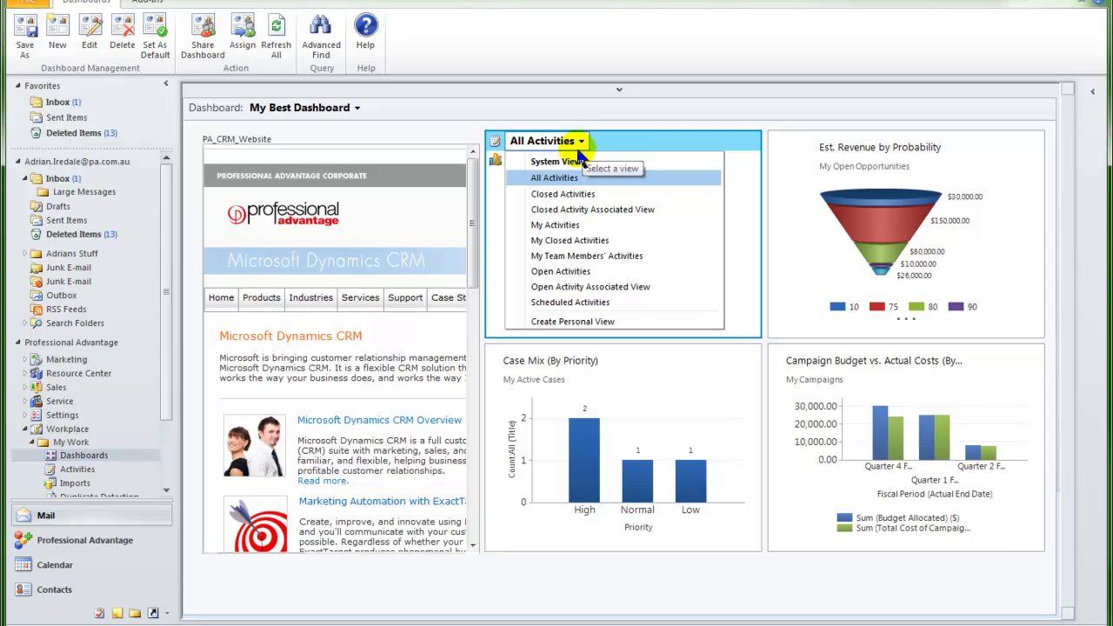
click(584, 197)
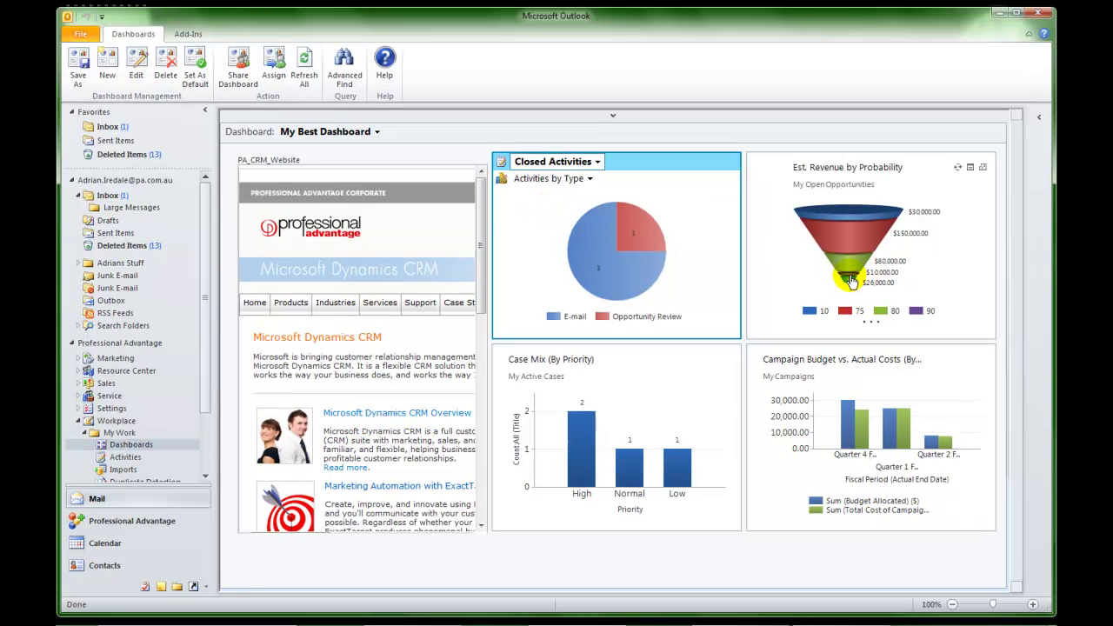
Step: Drill into the 95 funnel segment by Est. Close Date, displayed as a bar chart
mouse_move(884, 274)
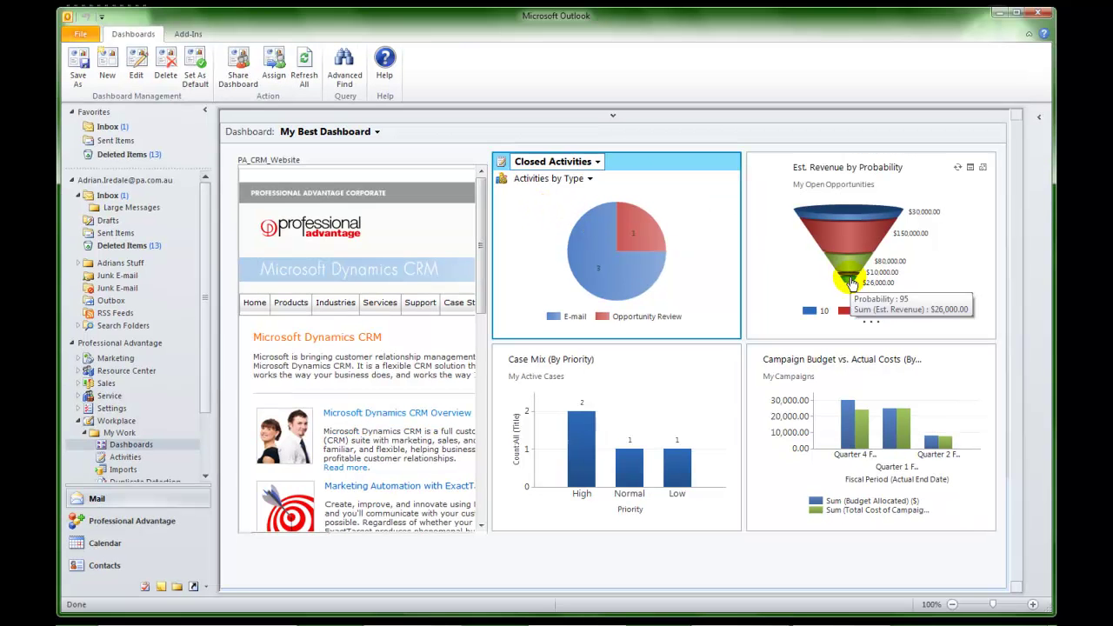
click(851, 282)
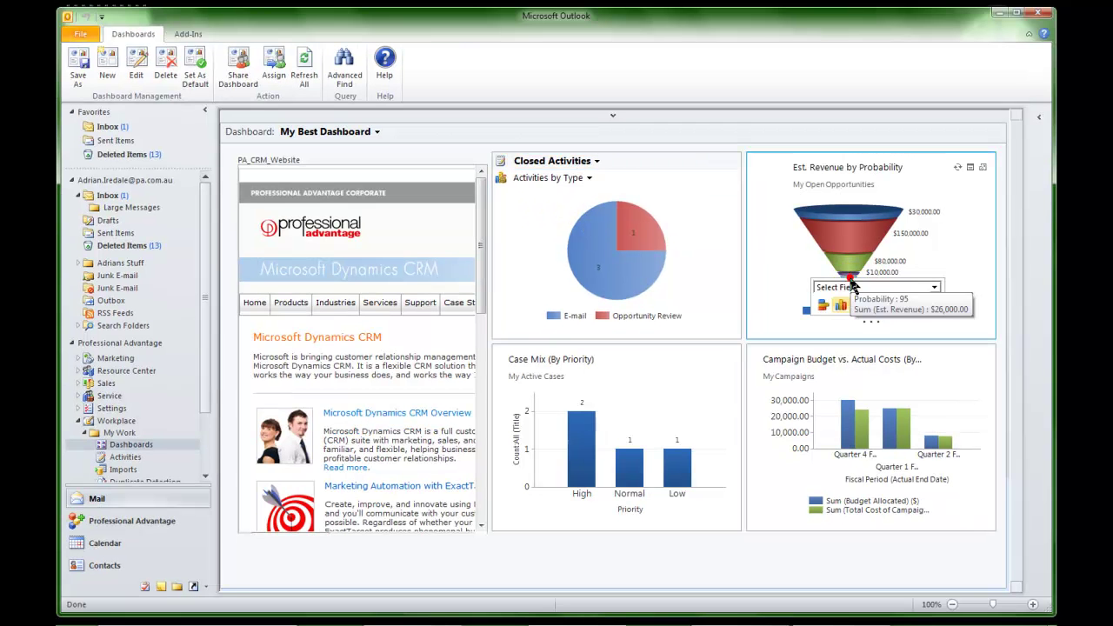
click(936, 290)
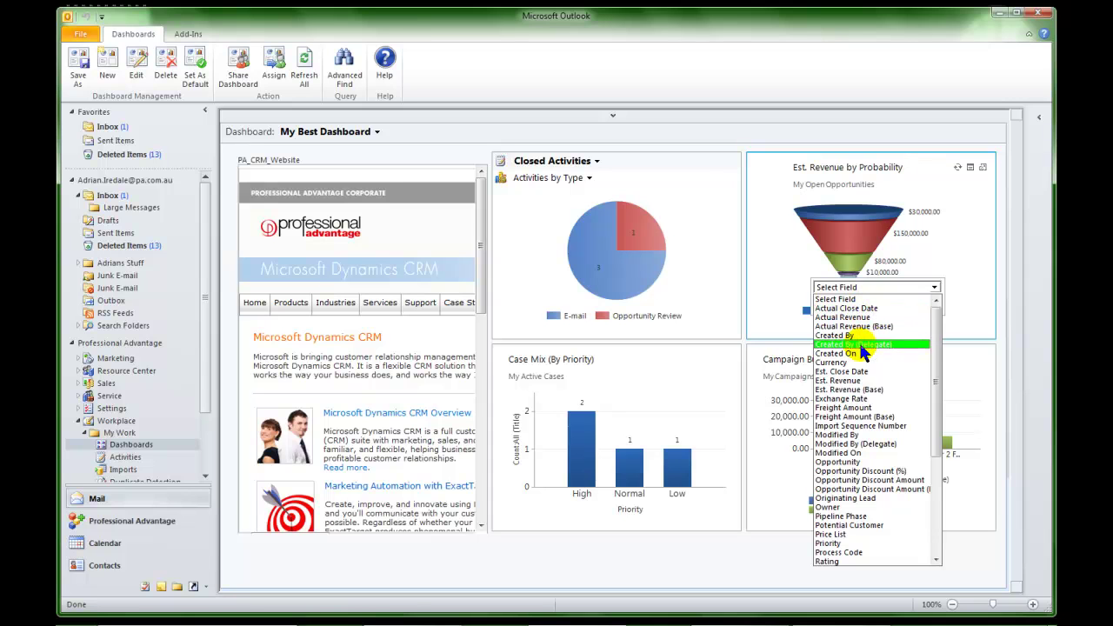
click(860, 372)
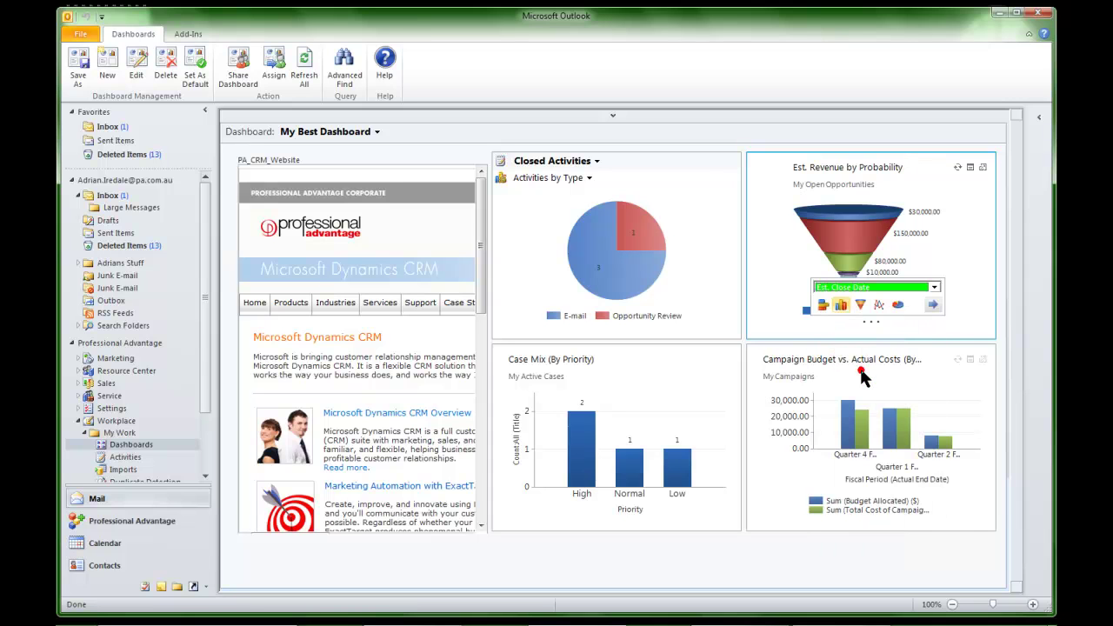
click(825, 307)
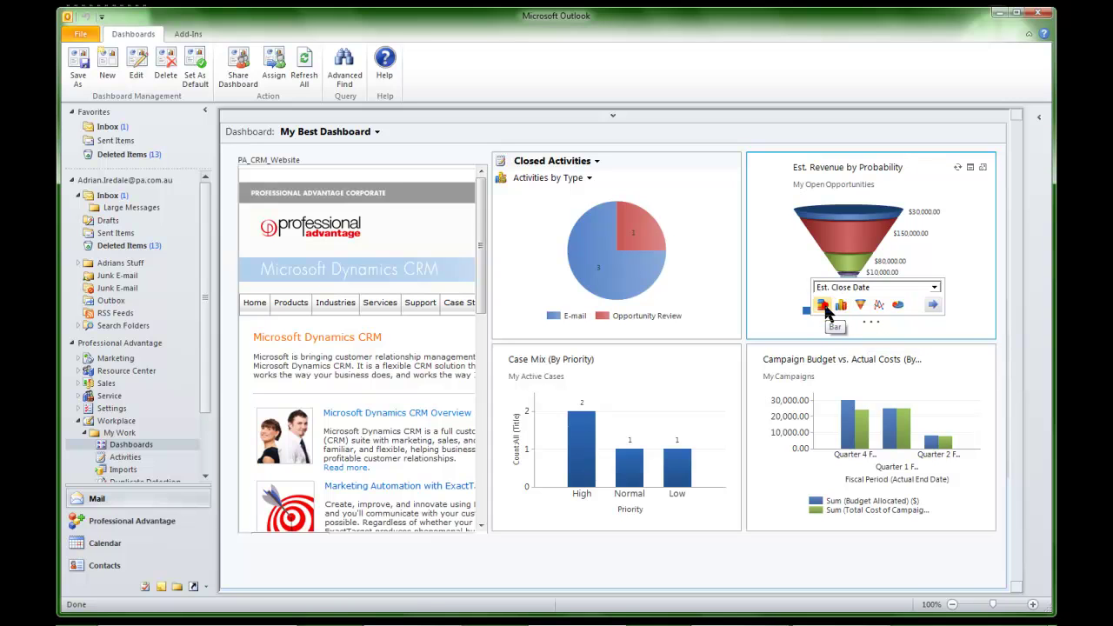
click(933, 305)
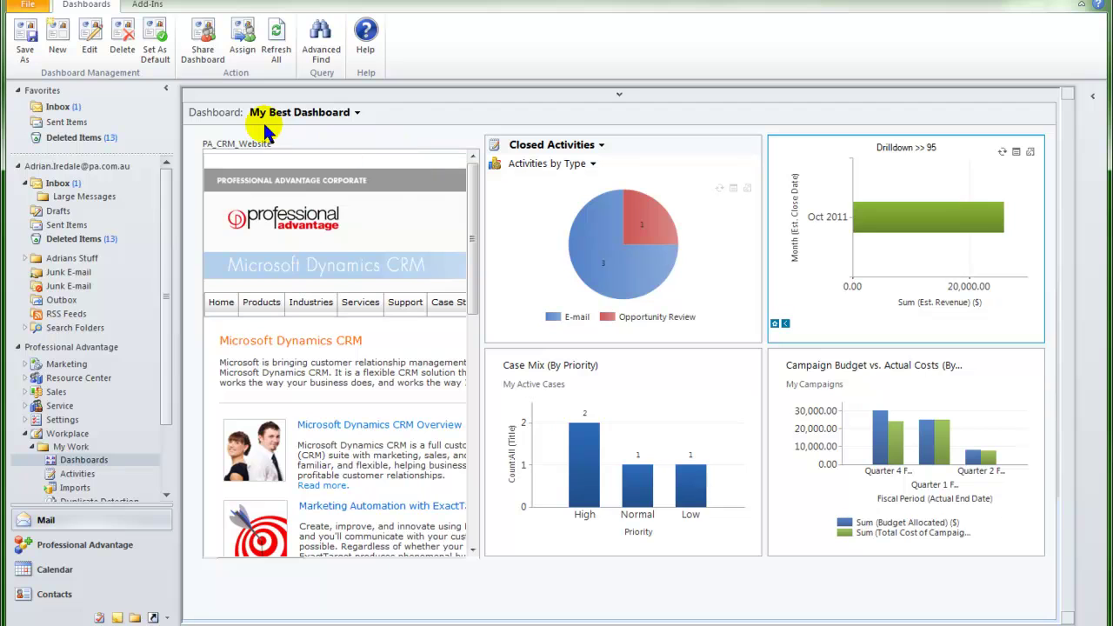
Step: Set My Best Dashboard as the default dashboard
click(153, 43)
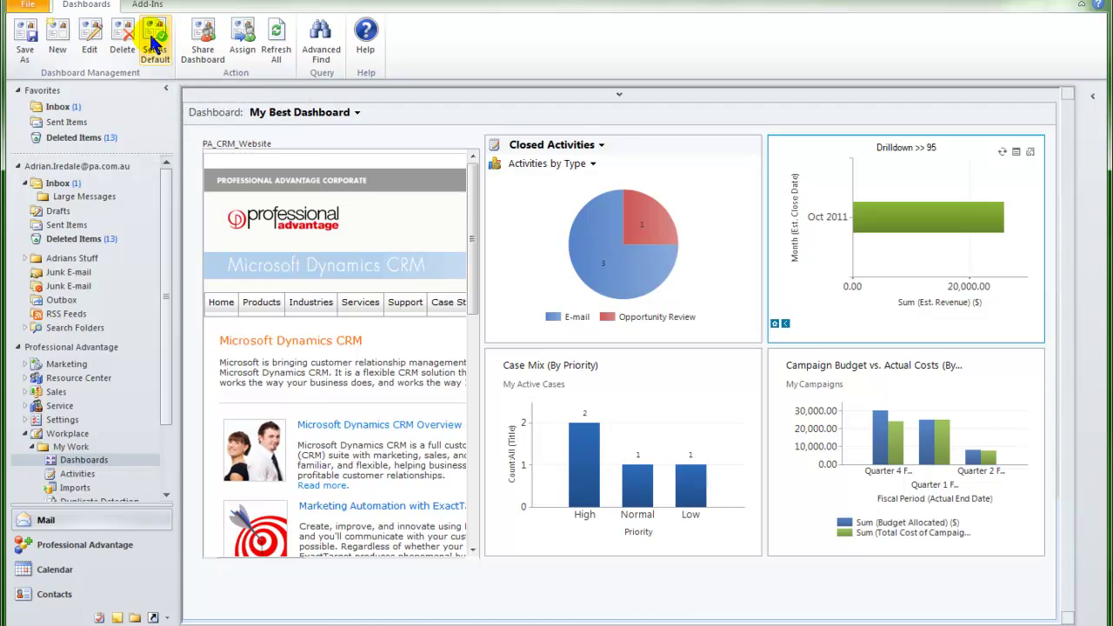